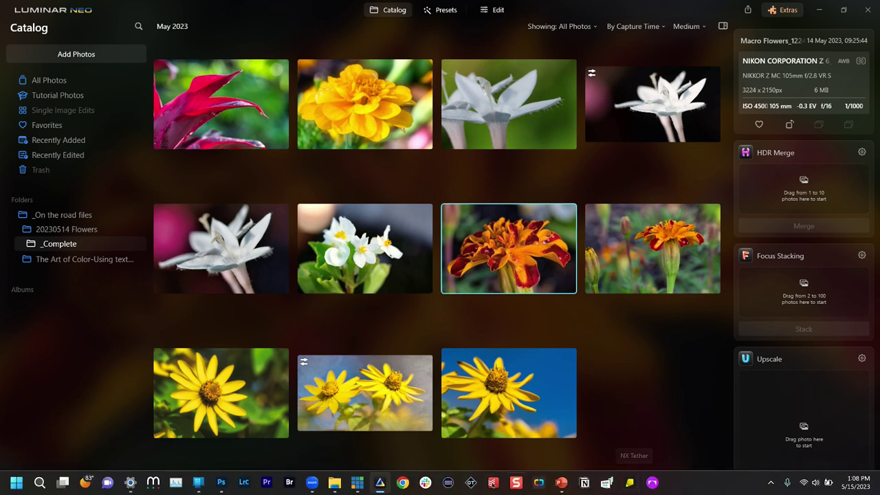
Browse the flower photos in Phone Link, then minimize it and return to Luminar Neo.
{"action": "mouse_move", "coordinate": [201, 486]}
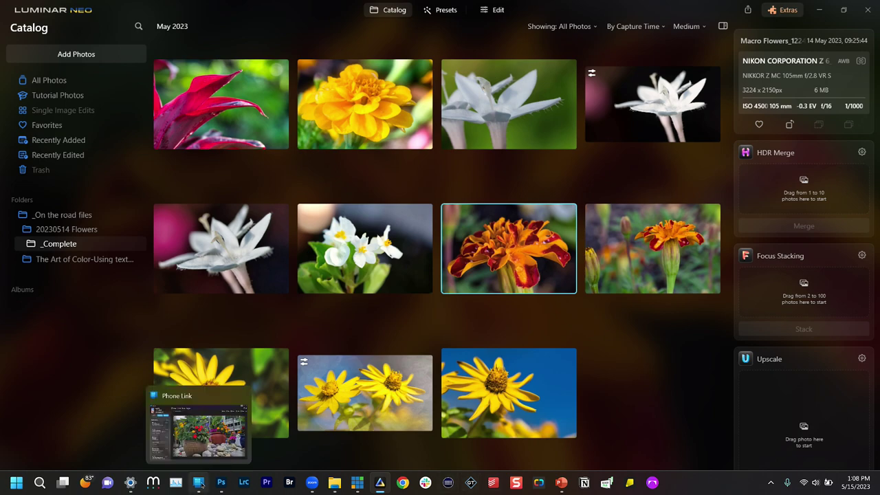
{"action": "left_click", "coordinate": [199, 483]}
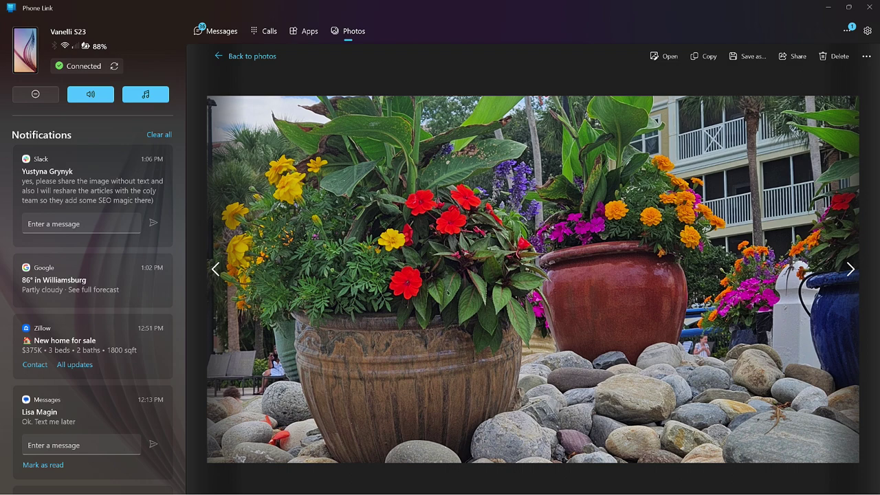
{"action": "left_click", "coordinate": [851, 270]}
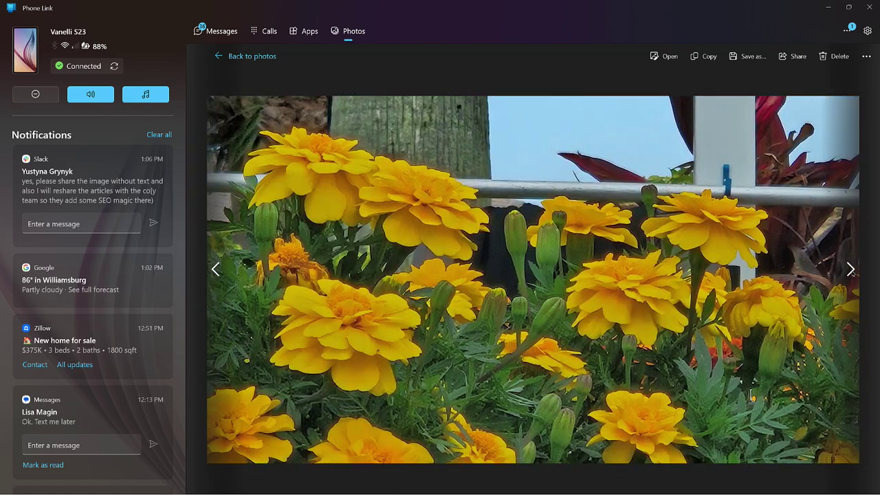
{"action": "left_click", "coordinate": [851, 270]}
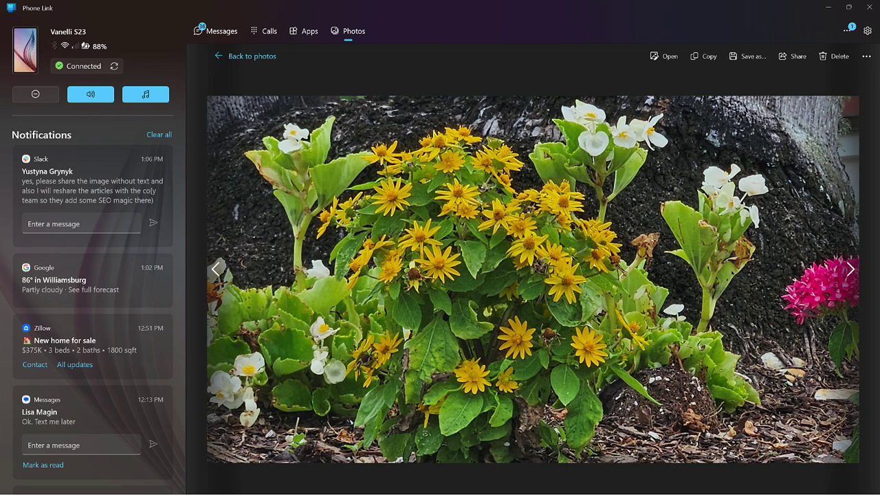
{"action": "left_click", "coordinate": [851, 271]}
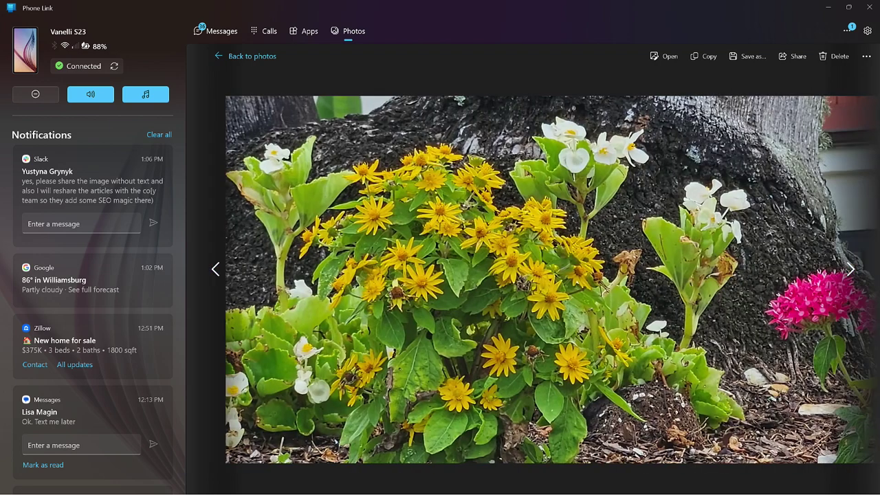
{"action": "left_click", "coordinate": [848, 270]}
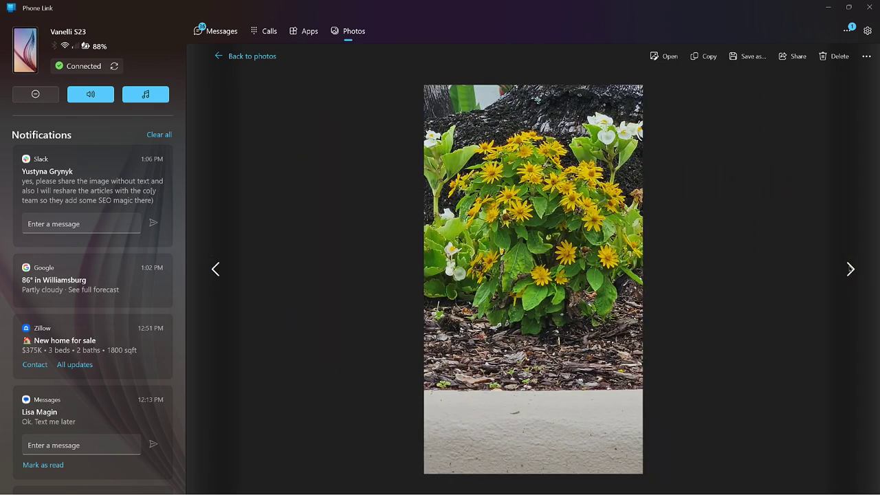
{"action": "left_click", "coordinate": [850, 269]}
{"action": "left_click", "coordinate": [216, 272]}
{"action": "left_click", "coordinate": [216, 269]}
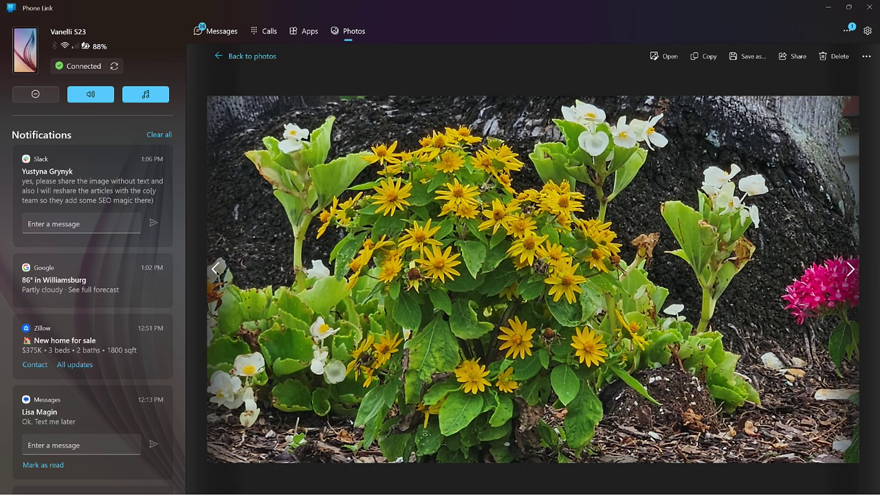
{"action": "left_click", "coordinate": [216, 269]}
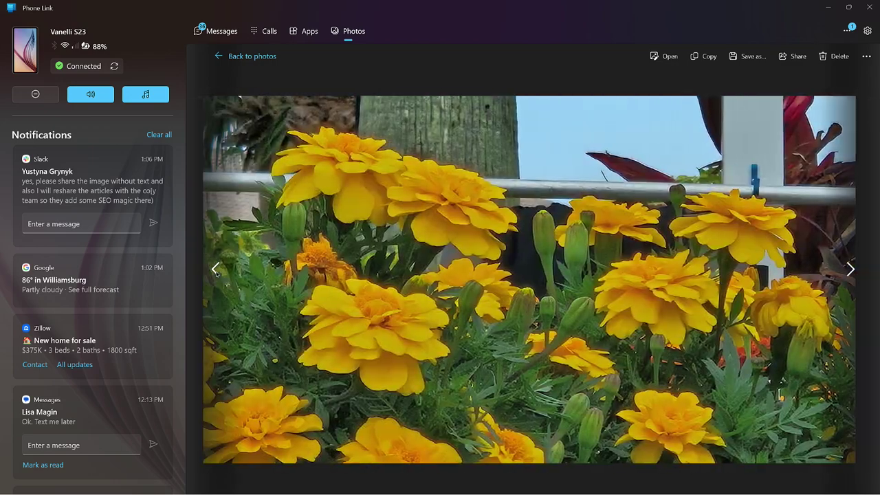
{"action": "left_click", "coordinate": [216, 270]}
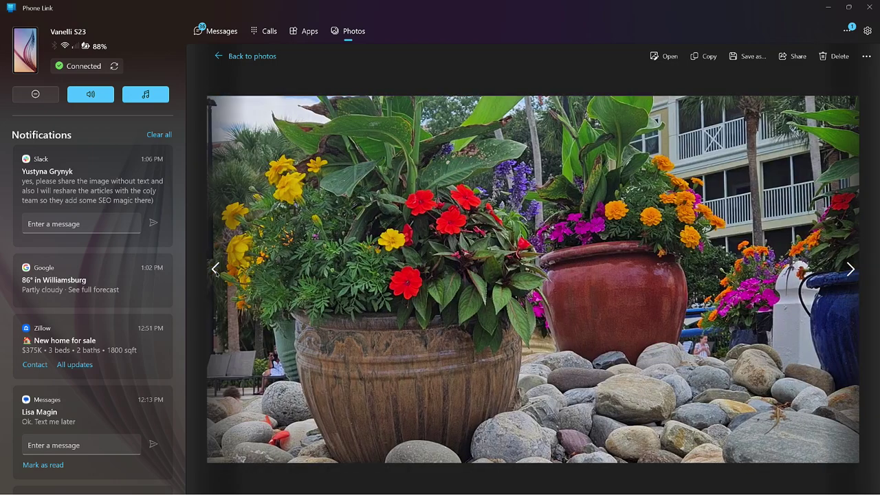
{"action": "left_click", "coordinate": [216, 270]}
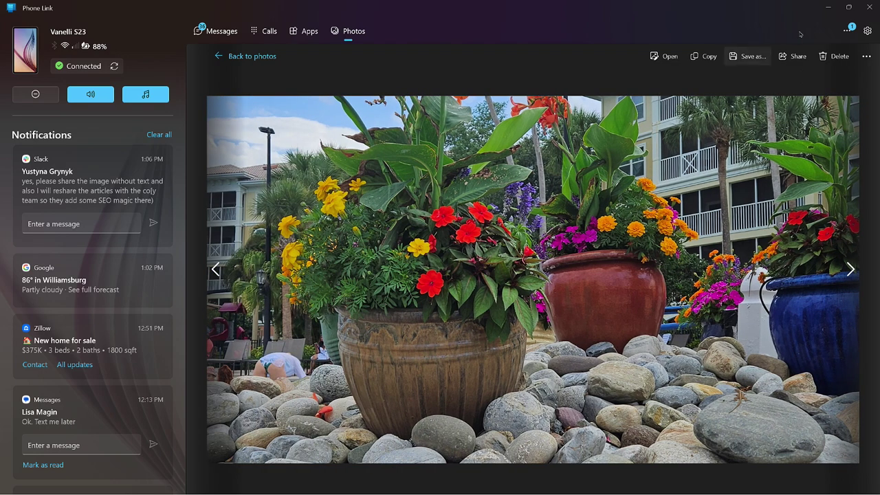
{"action": "left_click", "coordinate": [849, 7]}
{"action": "left_click", "coordinate": [829, 12]}
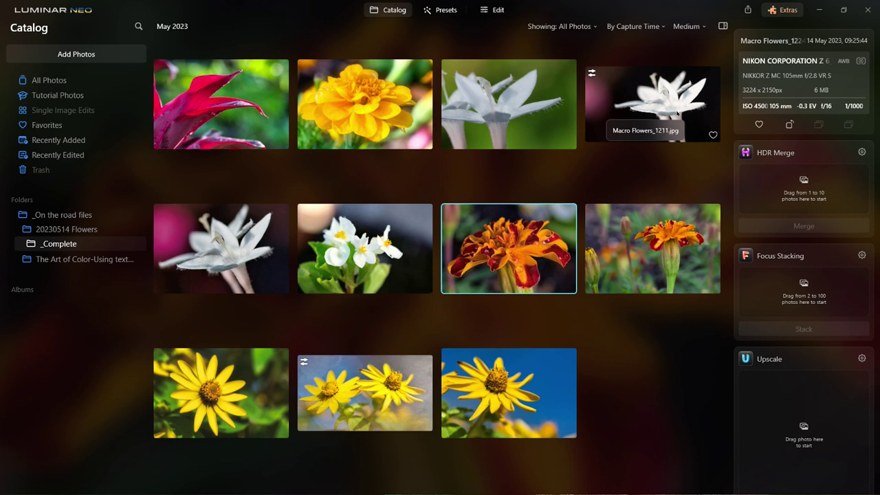
Preview the white star-flower JPG, then open MACRO FLOWERS_1215.NEF in single-image view.
{"action": "double_click", "coordinate": [672, 94]}
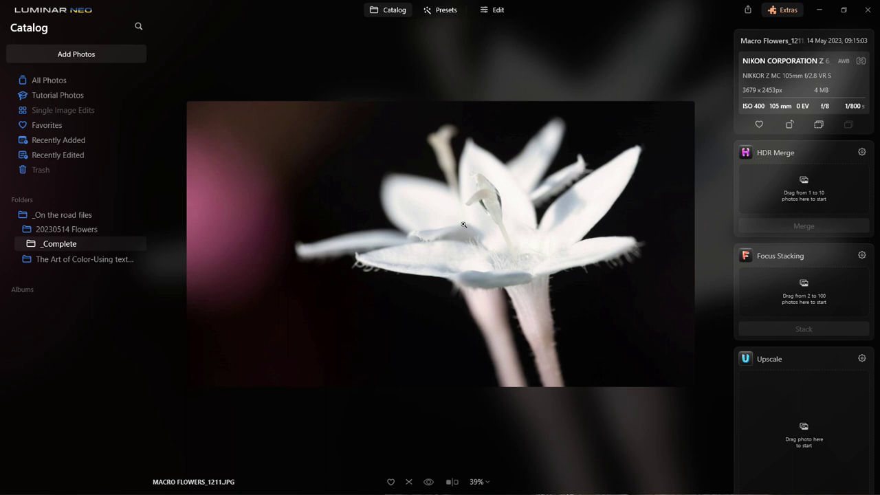
{"action": "key", "text": "Right"}
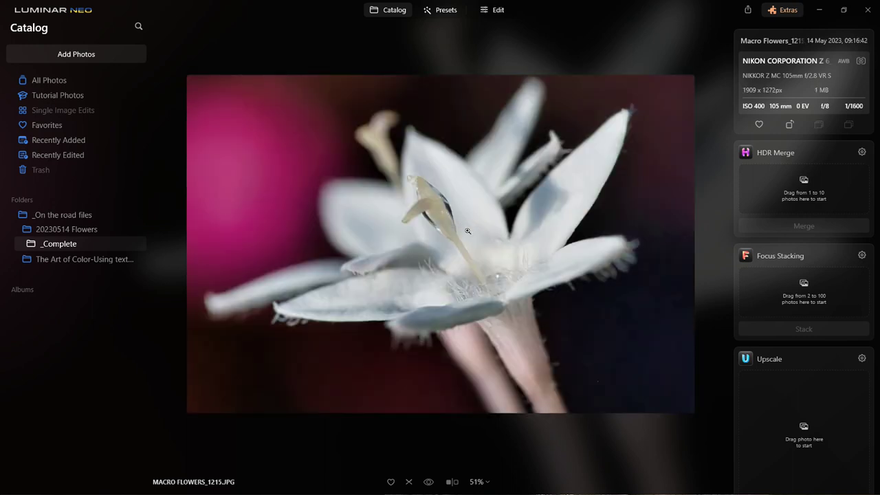
{"action": "double_click", "coordinate": [360, 259]}
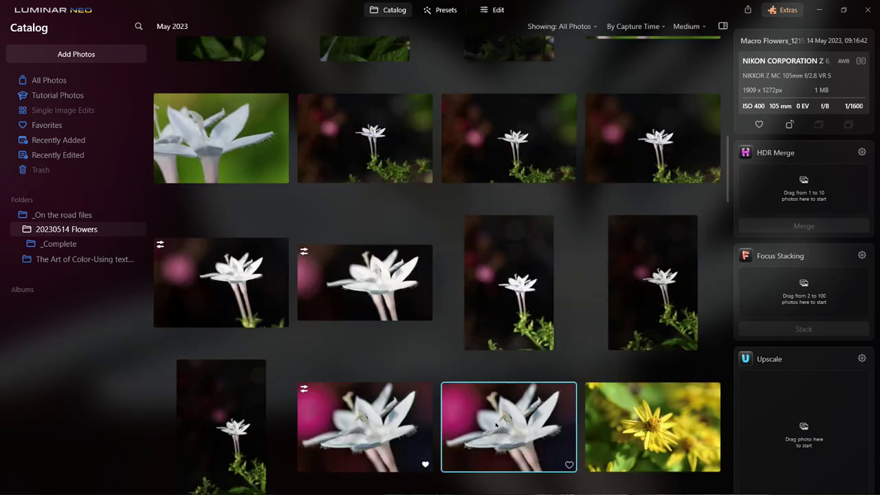
{"action": "left_click", "coordinate": [385, 421]}
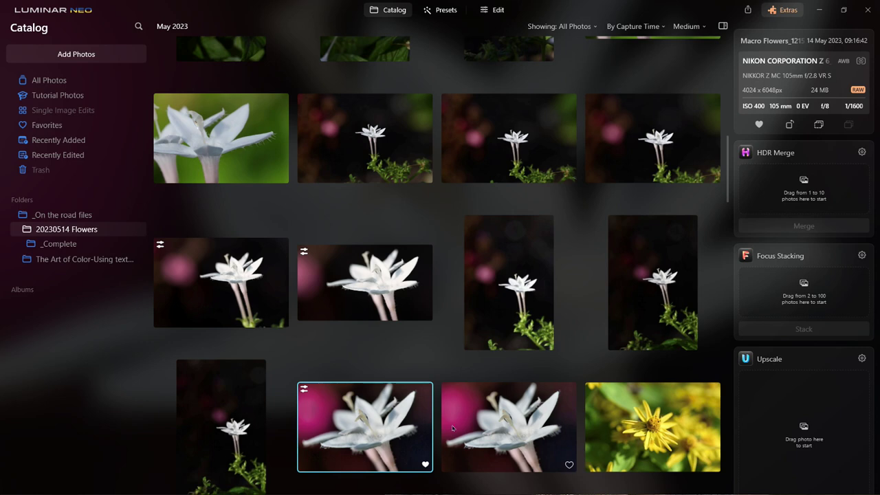
{"action": "double_click", "coordinate": [386, 418]}
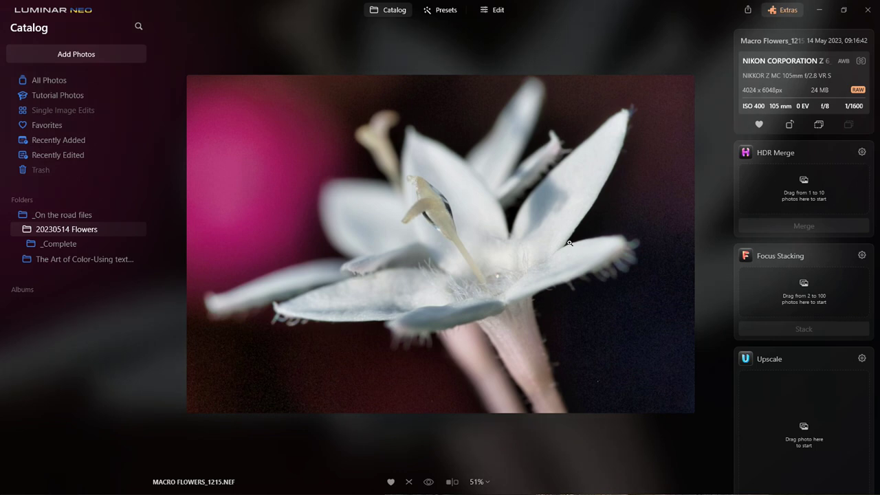
Revert MACRO FLOWERS_1215.NEF to its original unedited state.
{"action": "right_click", "coordinate": [520, 235]}
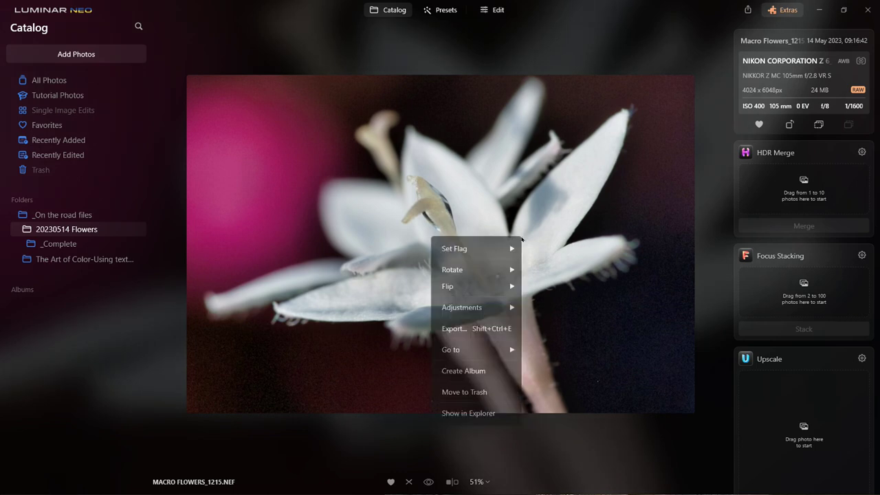
{"action": "mouse_move", "coordinate": [490, 311]}
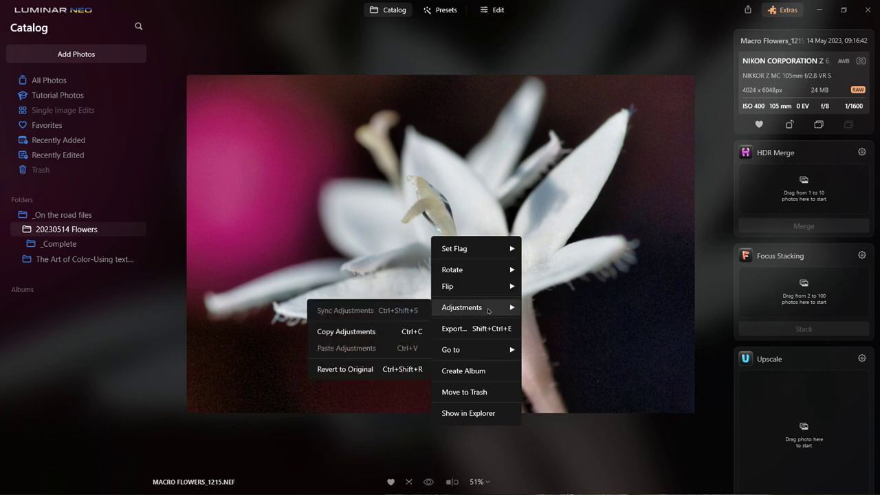
{"action": "left_click", "coordinate": [394, 371]}
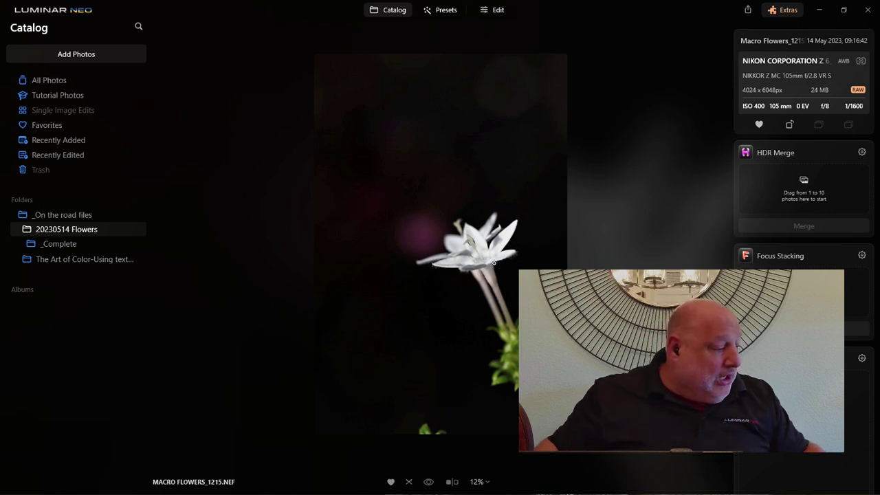
Zoom out to fit the whole frame and bring the photo into Edit.
{"action": "scroll", "coordinate": [492, 262], "scroll_direction": "up", "scroll_amount": 5}
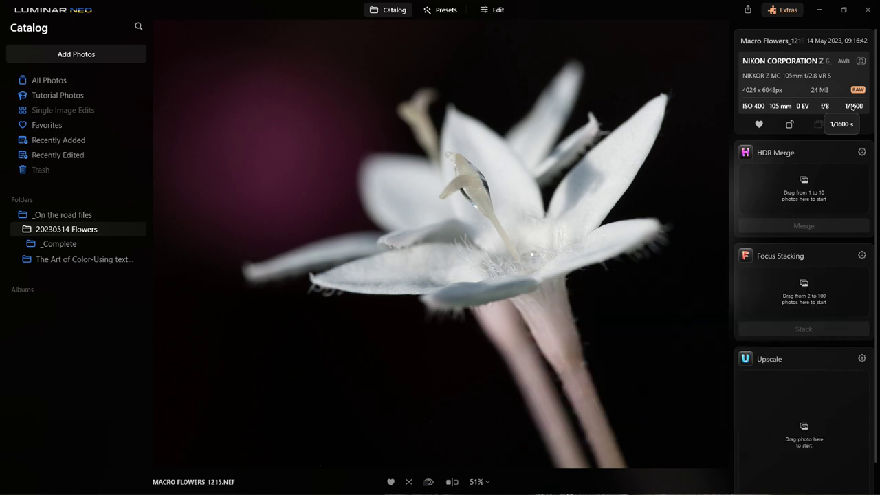
{"action": "scroll", "coordinate": [505, 212], "scroll_direction": "down", "scroll_amount": 5}
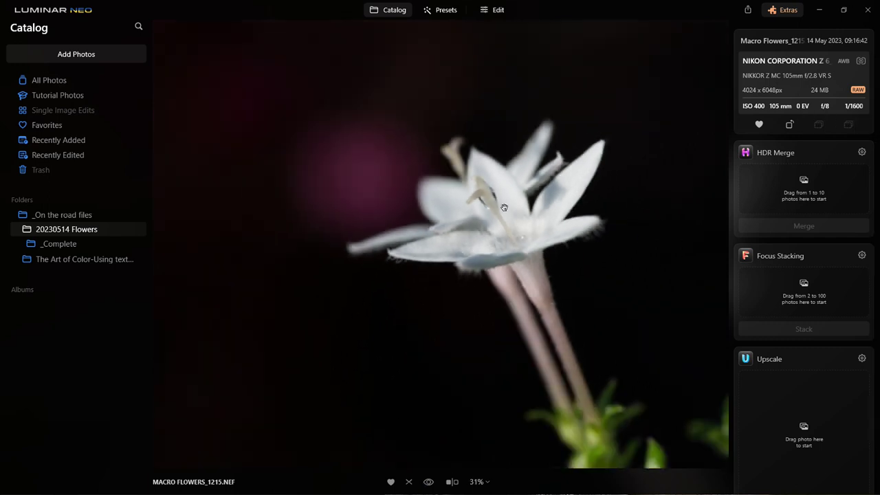
{"action": "left_click", "coordinate": [513, 10]}
Remove all existing Develop edits from the star-flower photo.
{"action": "left_click", "coordinate": [760, 35]}
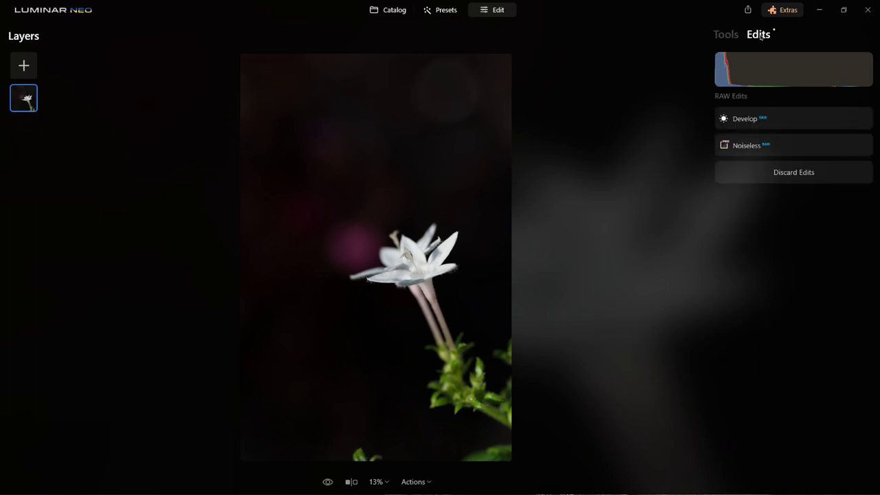
{"action": "left_click", "coordinate": [764, 118]}
{"action": "left_click", "coordinate": [796, 460]}
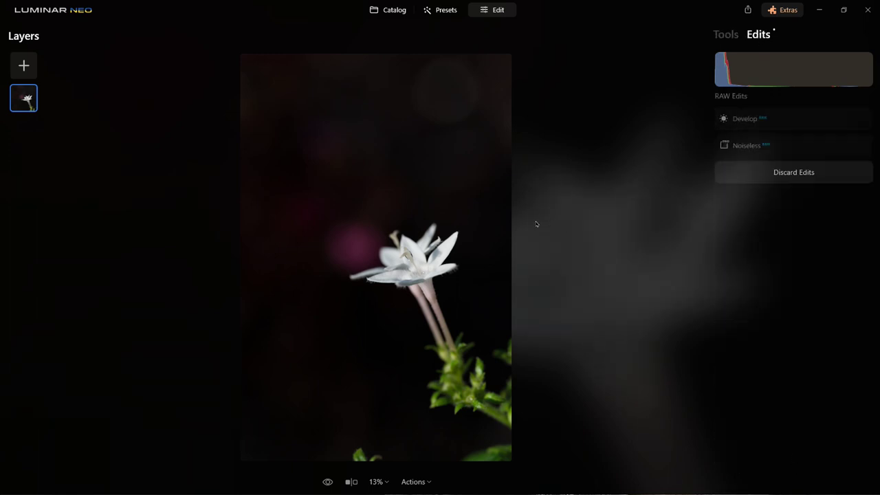
Return to the Catalog grid with the G shortcut.
{"action": "scroll", "coordinate": [413, 289], "scroll_direction": "up", "scroll_amount": 3}
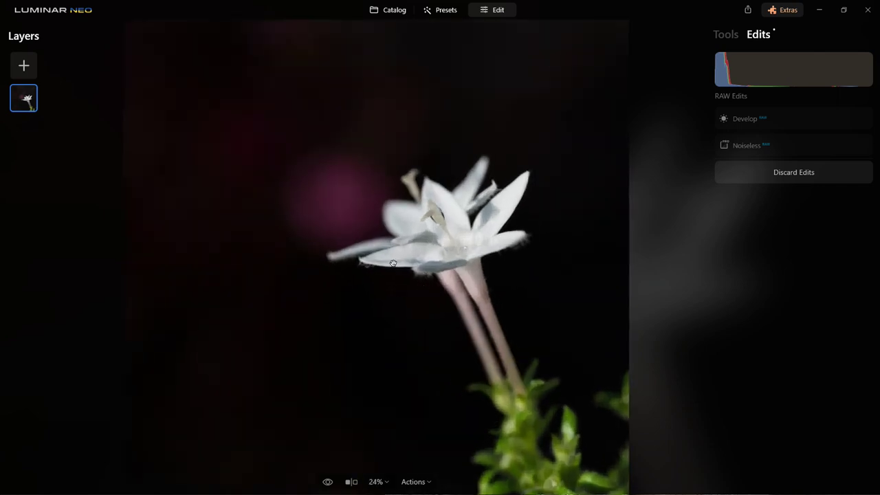
{"action": "scroll", "coordinate": [412, 249], "scroll_direction": "down", "scroll_amount": 3}
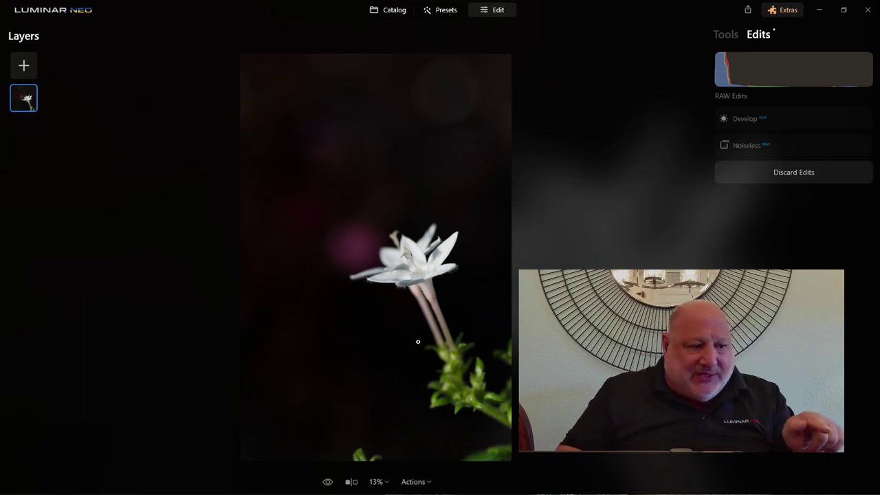
{"action": "key", "text": "g"}
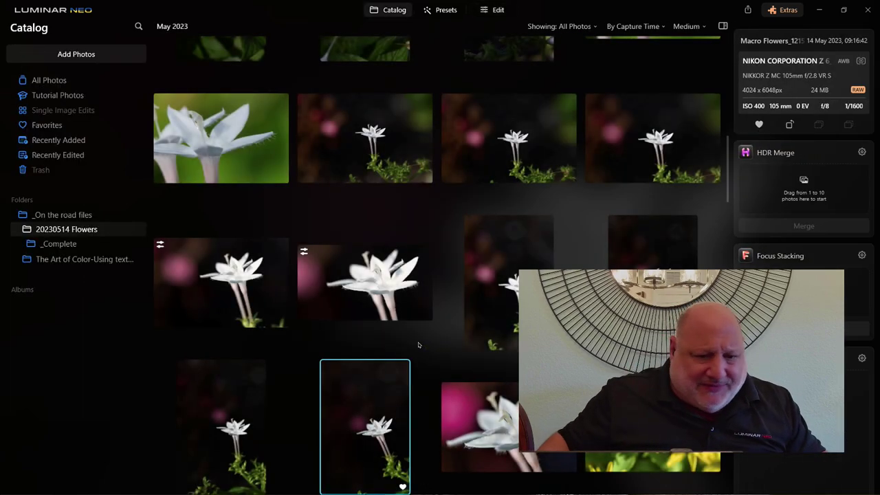
Preview the white flower close-up and the yellow flower photo full size.
{"action": "double_click", "coordinate": [223, 153]}
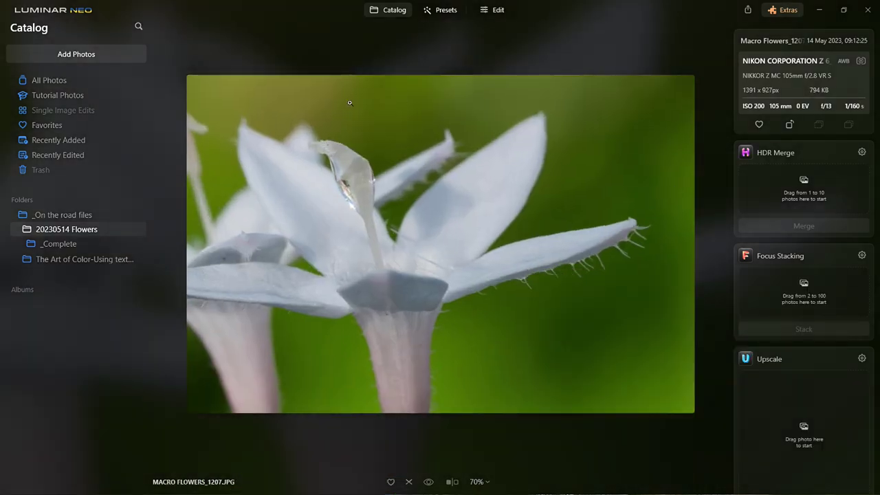
{"action": "double_click", "coordinate": [533, 220]}
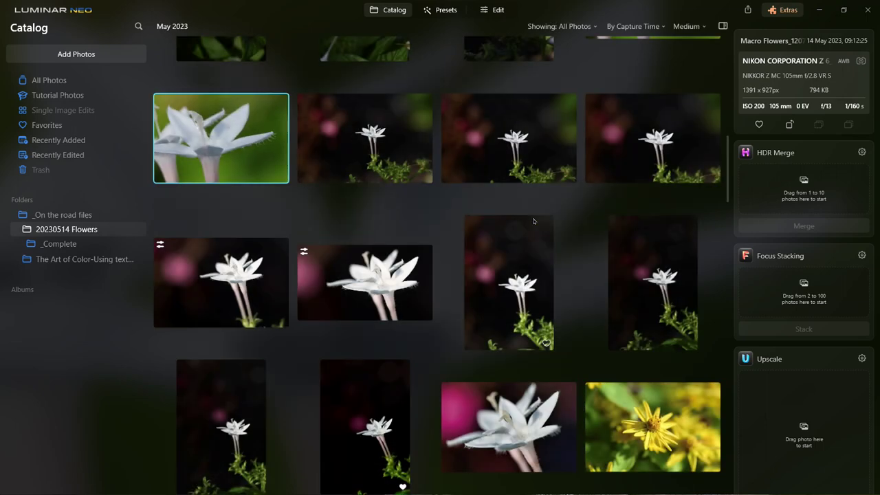
{"action": "double_click", "coordinate": [660, 428]}
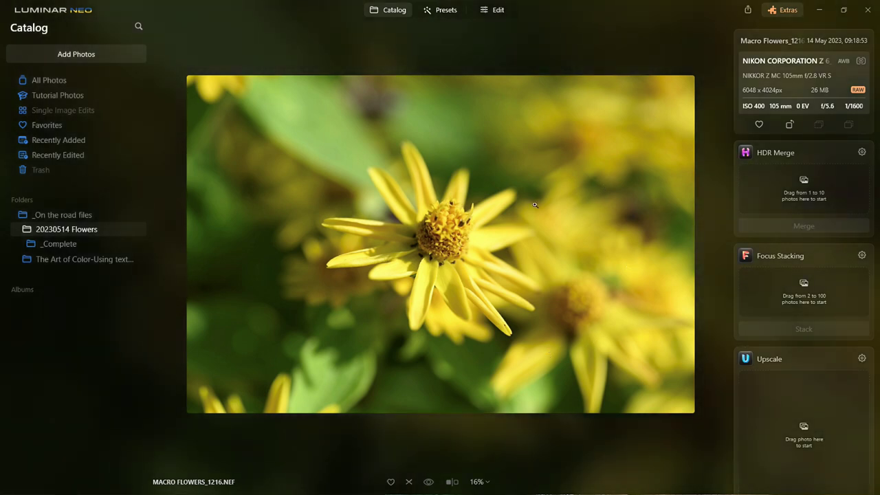
{"action": "double_click", "coordinate": [599, 242]}
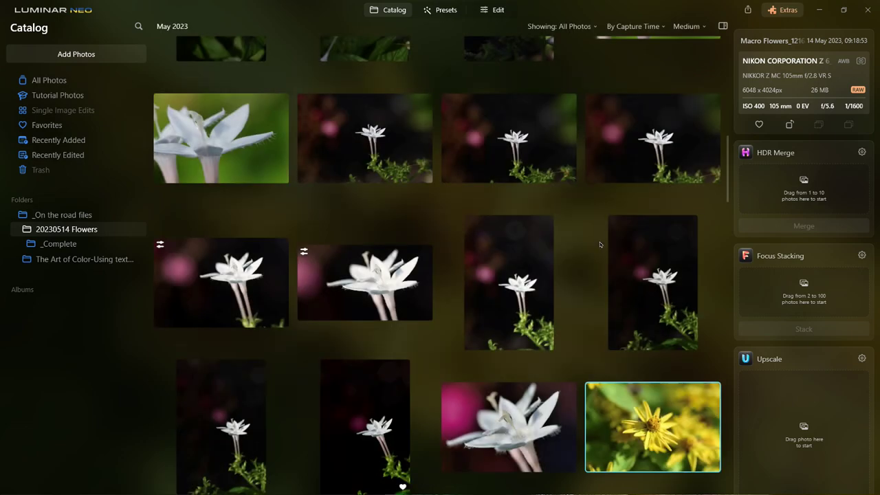
Scroll the 20230514 Flowers grid down to the yellow daisy rows.
{"action": "scroll", "coordinate": [597, 240], "scroll_direction": "down", "scroll_amount": 10}
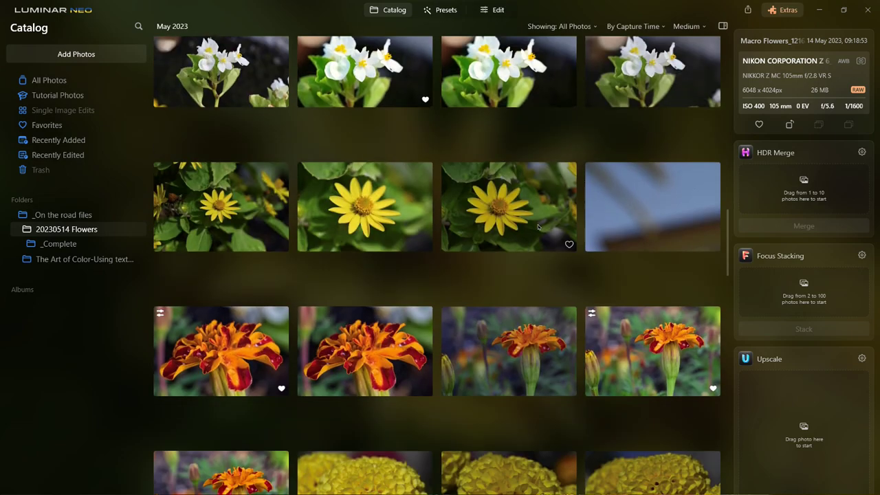
{"action": "scroll", "coordinate": [619, 186], "scroll_direction": "down", "scroll_amount": 1}
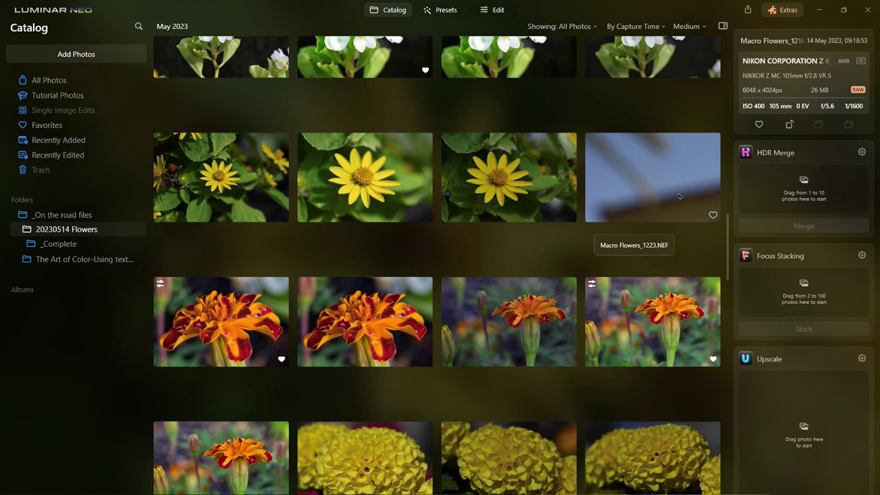
{"action": "scroll", "coordinate": [680, 195], "scroll_direction": "down", "scroll_amount": 8}
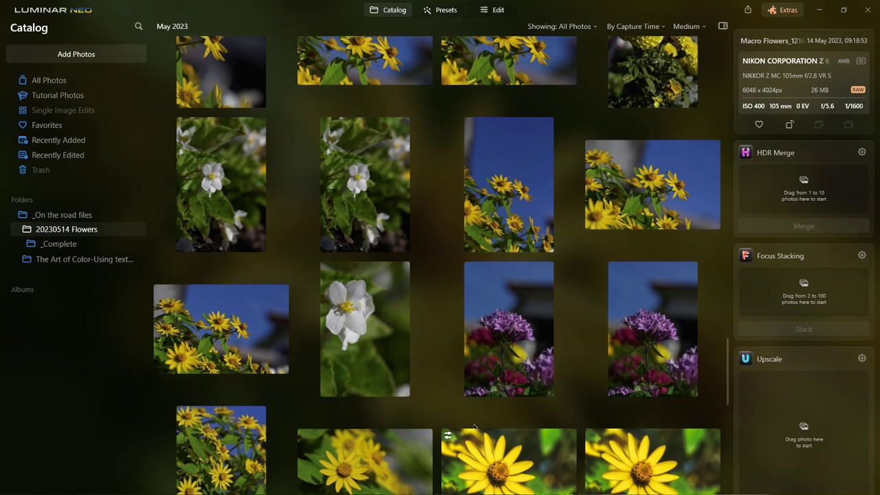
{"action": "double_click", "coordinate": [532, 213]}
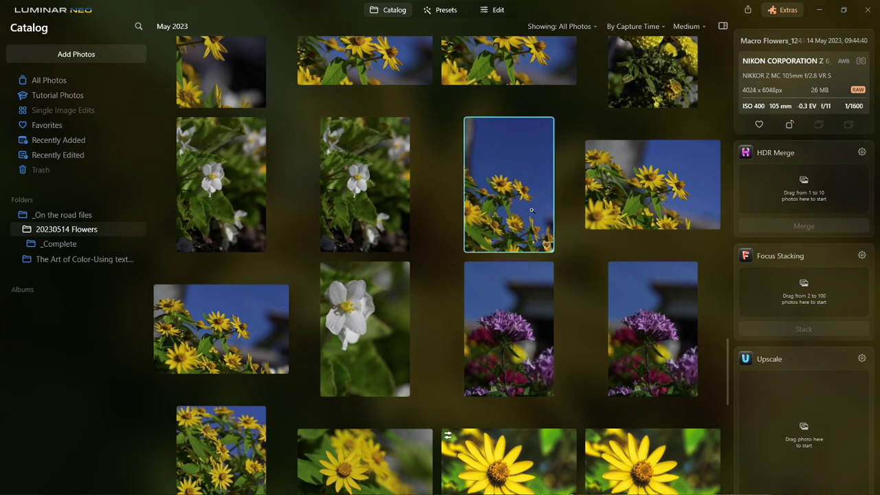
{"action": "scroll", "coordinate": [430, 276], "scroll_direction": "up", "scroll_amount": 5}
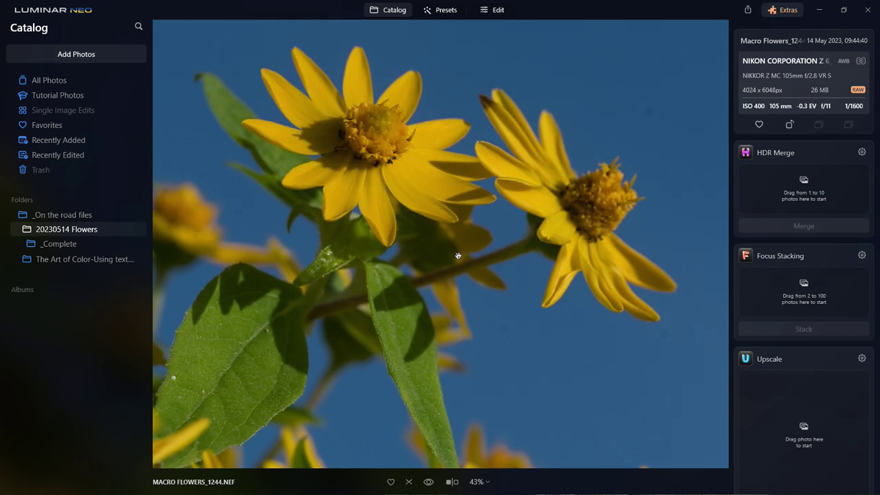
{"action": "scroll", "coordinate": [457, 256], "scroll_direction": "up", "scroll_amount": 1}
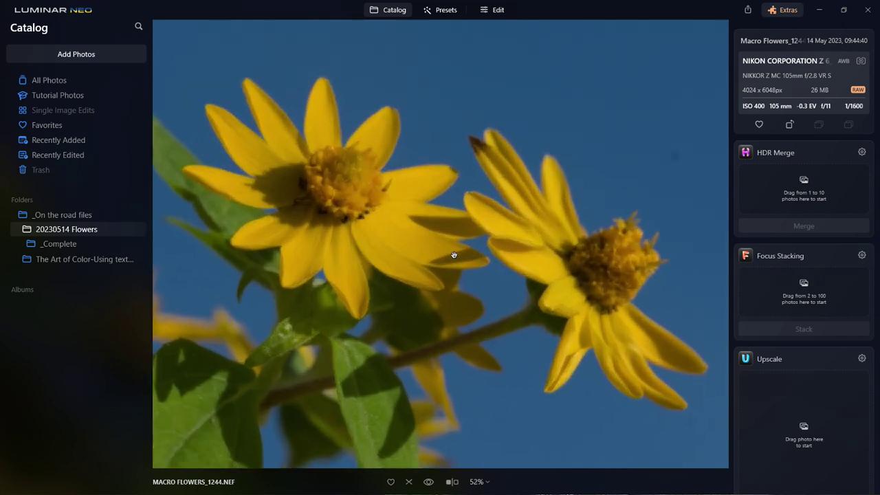
{"action": "scroll", "coordinate": [454, 255], "scroll_direction": "up", "scroll_amount": 1}
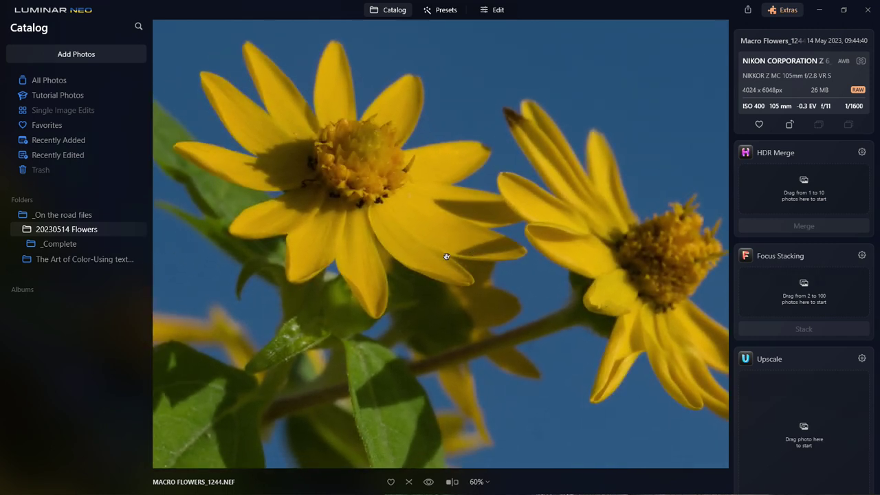
{"action": "scroll", "coordinate": [446, 257], "scroll_direction": "up", "scroll_amount": 1}
{"action": "left_click_drag", "start_coordinate": [447, 257], "coordinate": [430, 265]}
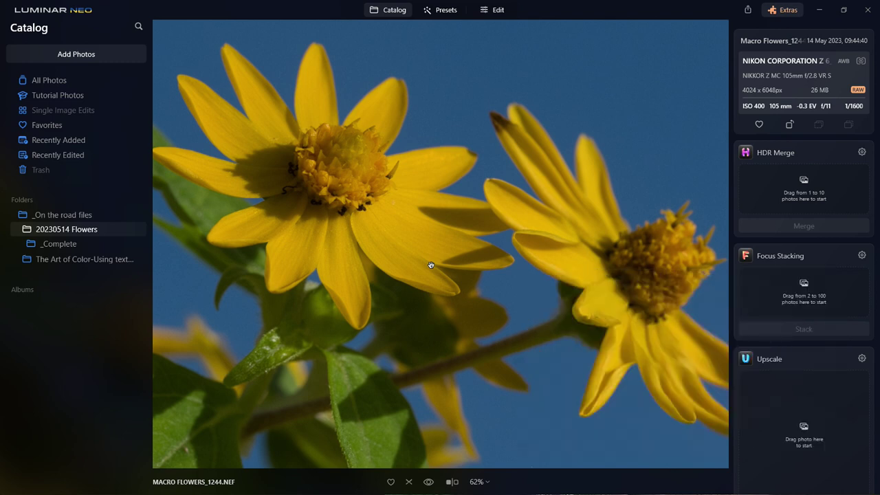
{"action": "left_click_drag", "start_coordinate": [431, 263], "coordinate": [419, 252]}
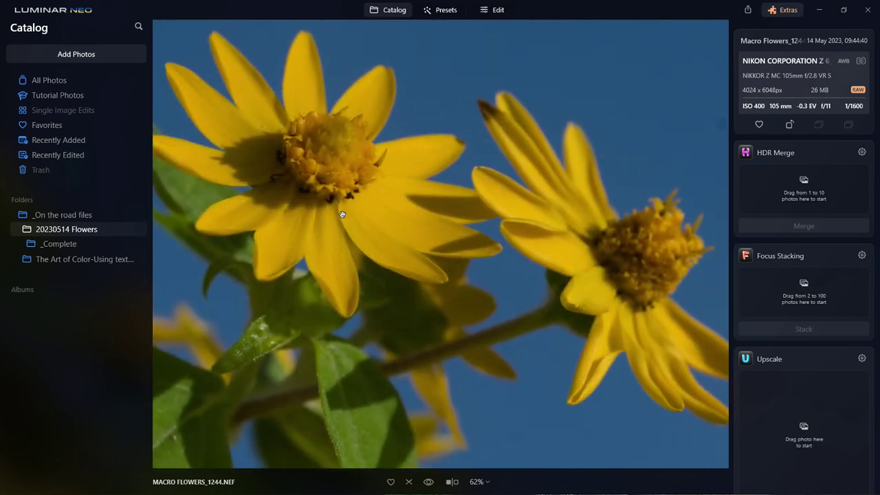
{"action": "scroll", "coordinate": [343, 215], "scroll_direction": "up", "scroll_amount": 5}
{"action": "scroll", "coordinate": [439, 342], "scroll_direction": "down", "scroll_amount": 5}
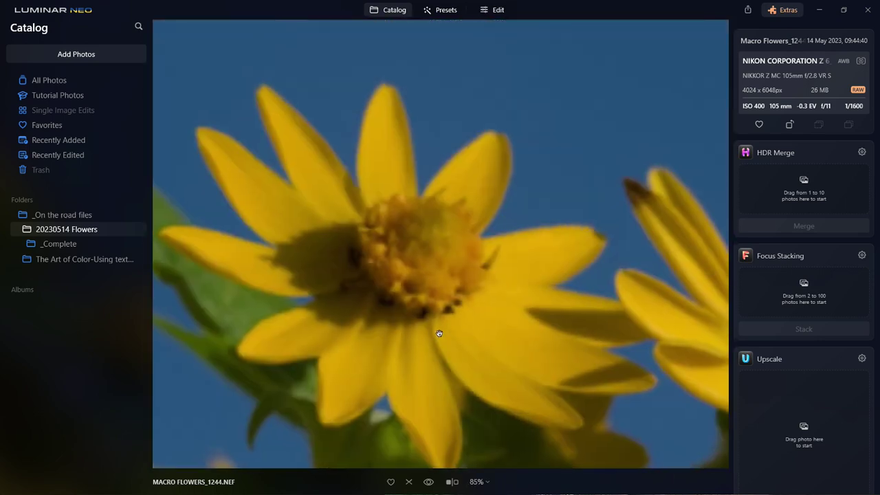
{"action": "left_click_drag", "start_coordinate": [445, 332], "coordinate": [460, 297]}
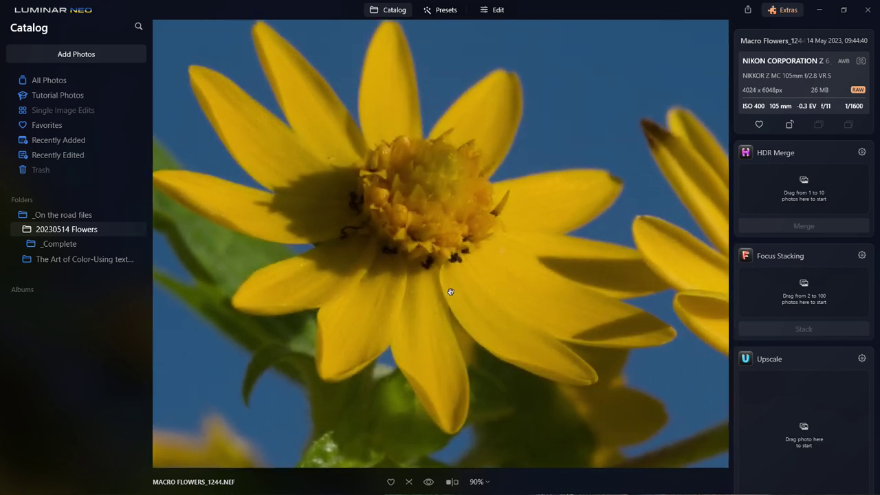
{"action": "scroll", "coordinate": [451, 292], "scroll_direction": "down", "scroll_amount": 5}
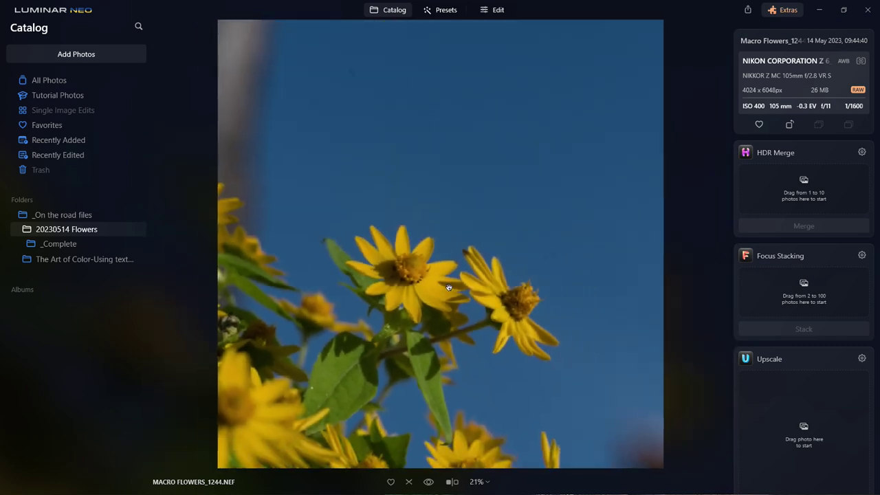
{"action": "scroll", "coordinate": [448, 287], "scroll_direction": "up", "scroll_amount": 3}
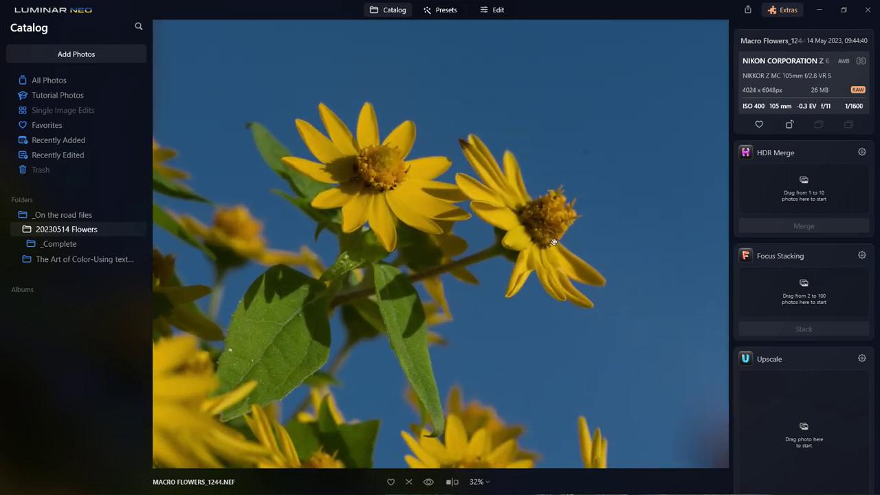
{"action": "double_click", "coordinate": [553, 242]}
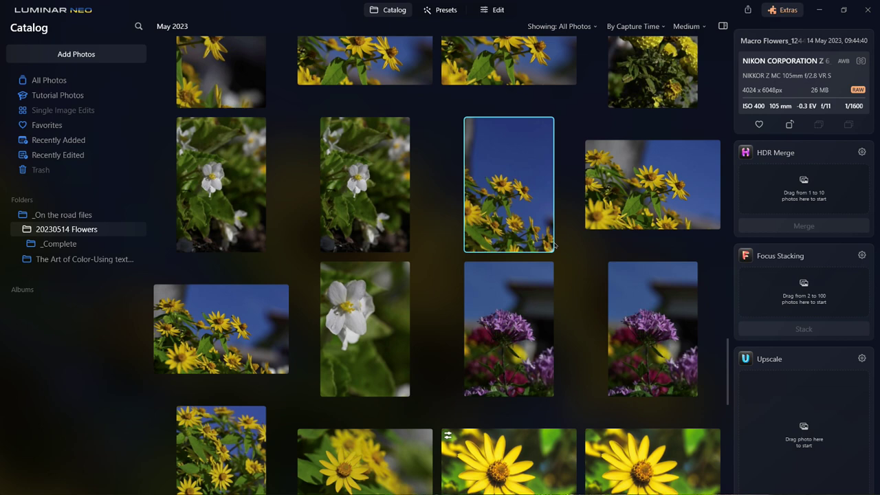
Preview Macro Flowers_1254 zoomed in on the daisies, then return to the grid.
{"action": "scroll", "coordinate": [458, 367], "scroll_direction": "down", "scroll_amount": 3}
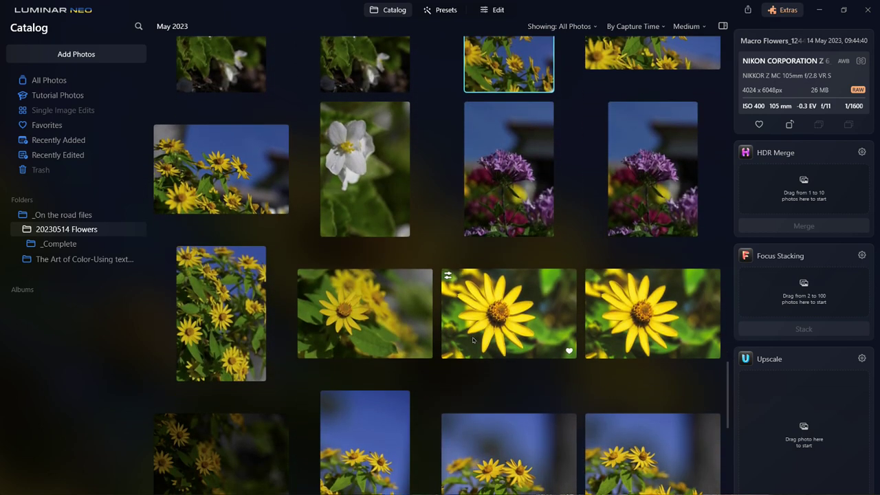
{"action": "scroll", "coordinate": [387, 411], "scroll_direction": "up", "scroll_amount": 1}
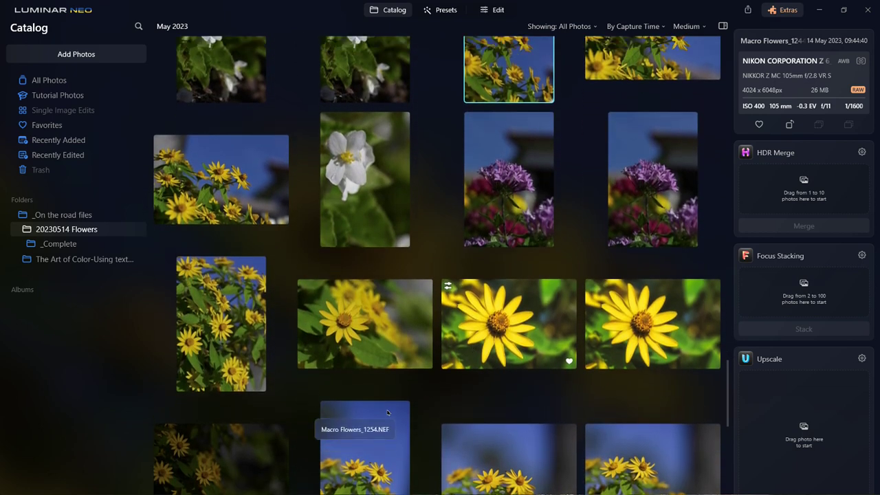
{"action": "scroll", "coordinate": [388, 405], "scroll_direction": "down", "scroll_amount": 3}
{"action": "double_click", "coordinate": [389, 405]}
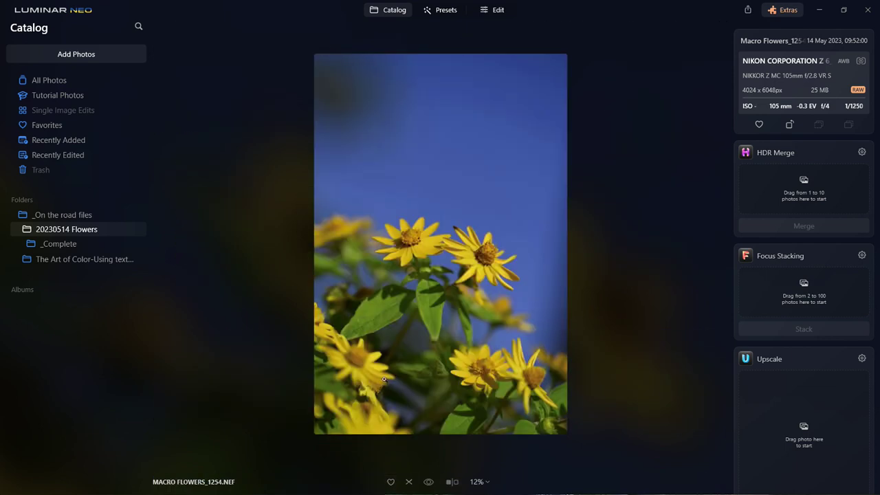
{"action": "left_click", "coordinate": [519, 283]}
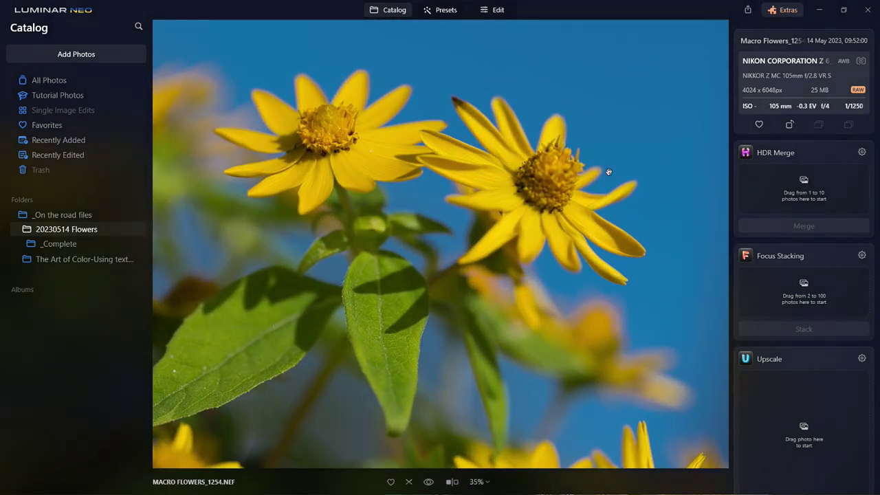
{"action": "double_click", "coordinate": [623, 98]}
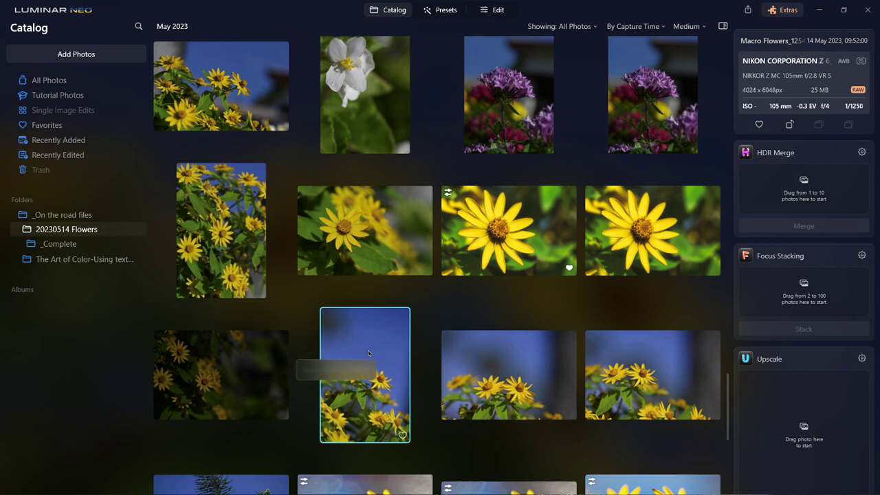
Open Macro Flowers_1254.NEF in single-image view.
{"action": "scroll", "coordinate": [368, 350], "scroll_direction": "down", "scroll_amount": 3}
{"action": "scroll", "coordinate": [373, 354], "scroll_direction": "down", "scroll_amount": 1}
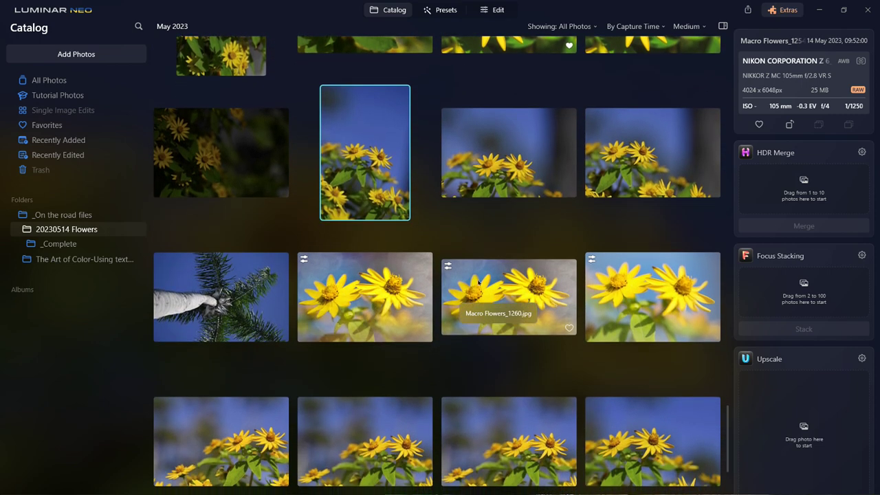
{"action": "double_click", "coordinate": [362, 169]}
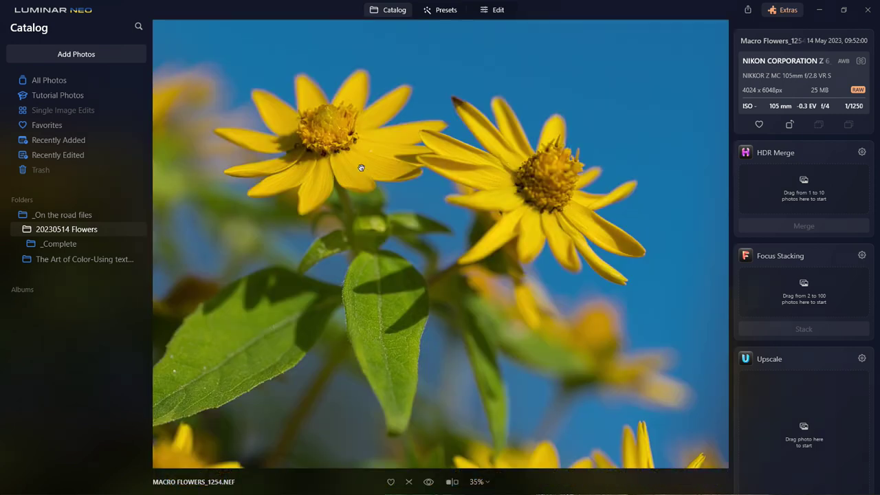
Crop the daisy photo to a transposed landscape frame tight around both flower heads.
{"action": "left_click", "coordinate": [501, 17]}
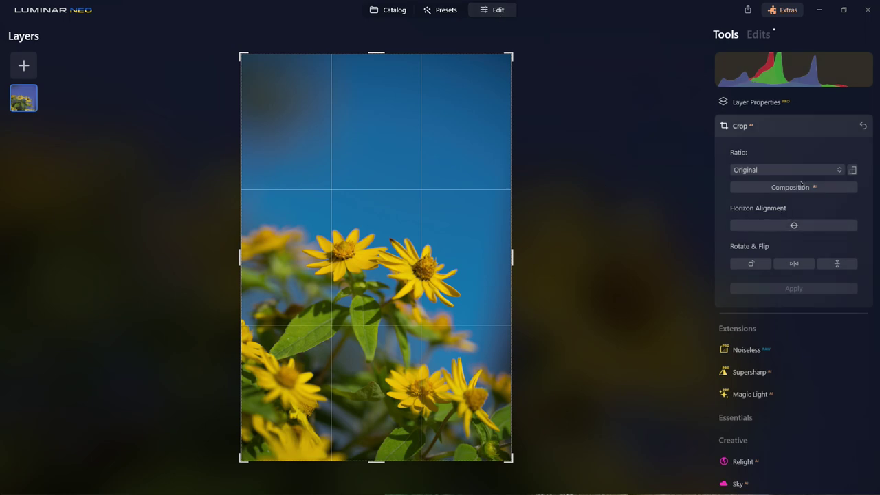
{"action": "left_click", "coordinate": [852, 170]}
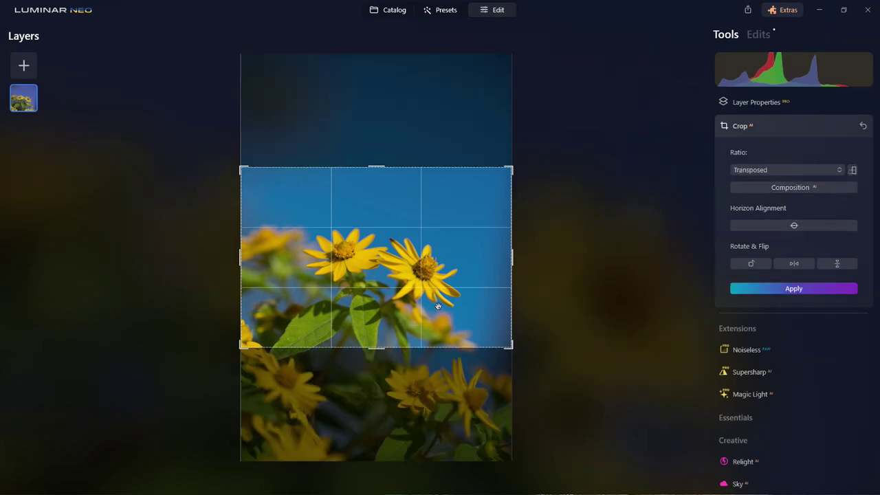
{"action": "left_click_drag", "start_coordinate": [438, 306], "coordinate": [416, 297]}
{"action": "left_click_drag", "start_coordinate": [382, 344], "coordinate": [390, 275]}
{"action": "left_click_drag", "start_coordinate": [371, 321], "coordinate": [375, 300]}
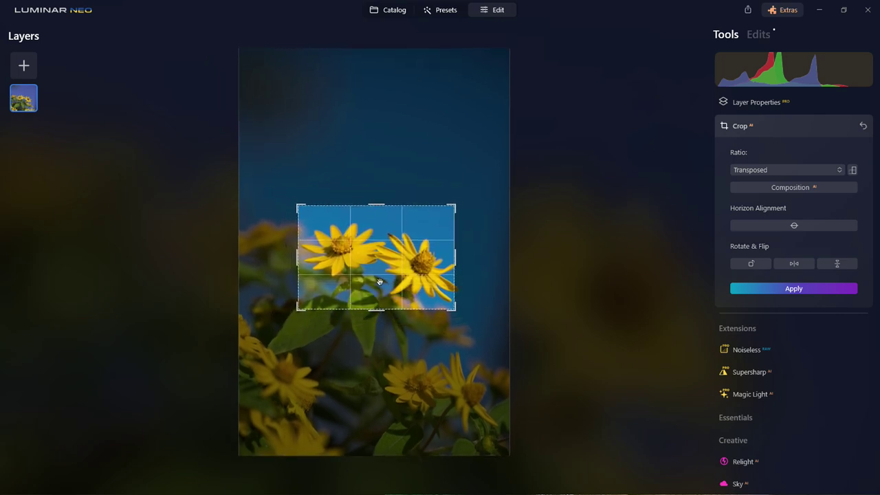
{"action": "key", "text": "Return"}
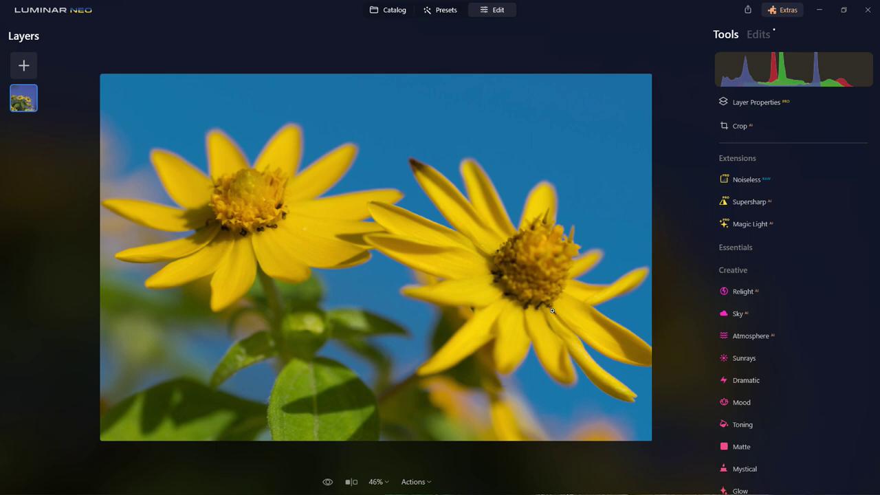
{"action": "scroll", "coordinate": [759, 354], "scroll_direction": "down", "scroll_amount": 2}
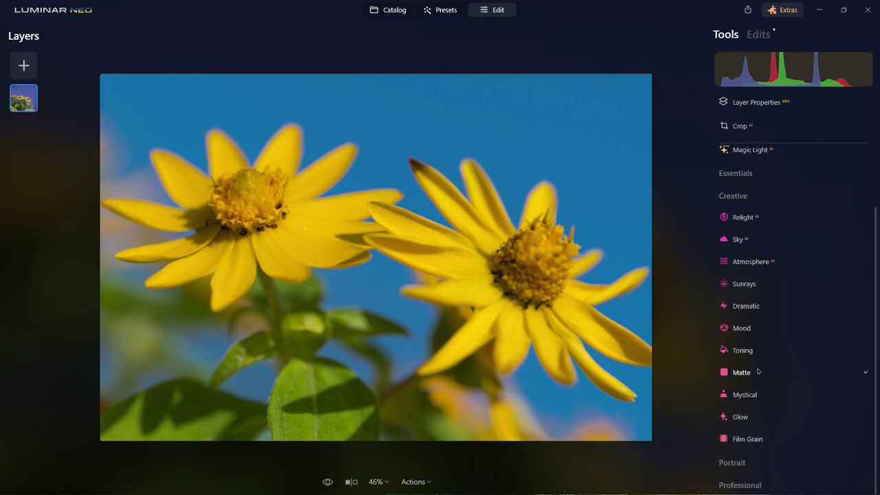
Browse Mood's Cross Processing LUTs without applying one, then collapse Mood and Creative.
{"action": "left_click", "coordinate": [776, 330]}
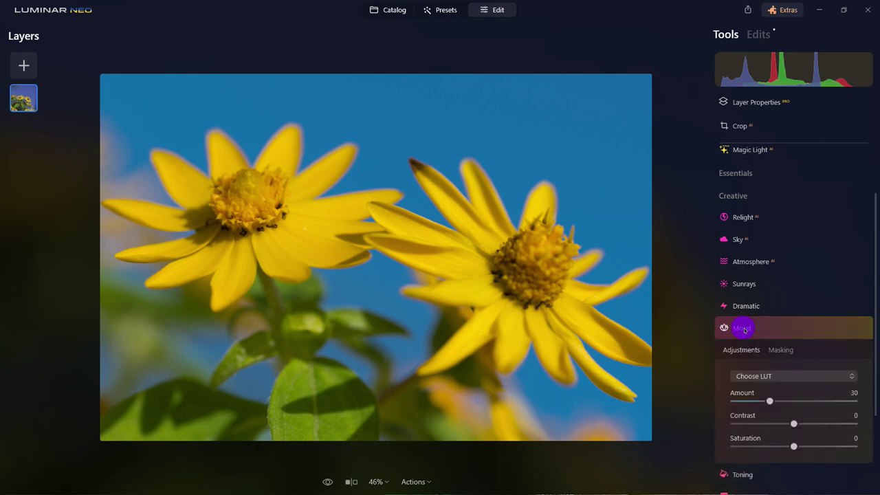
{"action": "left_click", "coordinate": [765, 378]}
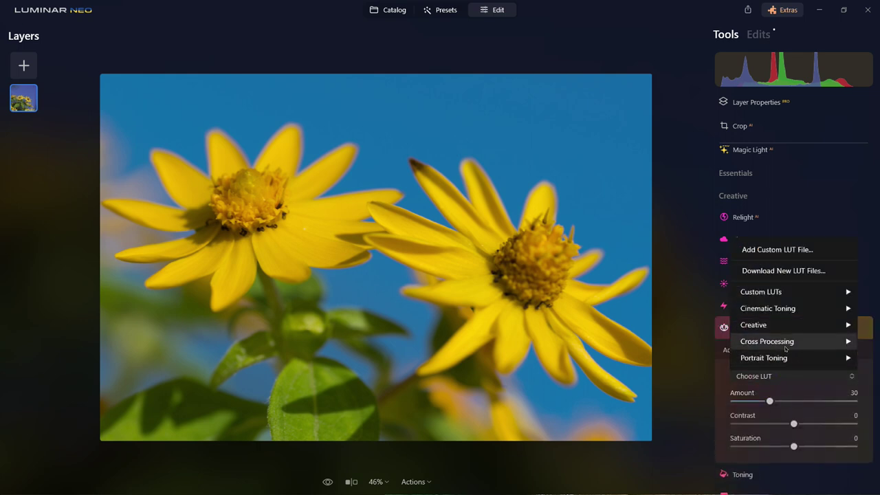
{"action": "mouse_move", "coordinate": [784, 340]}
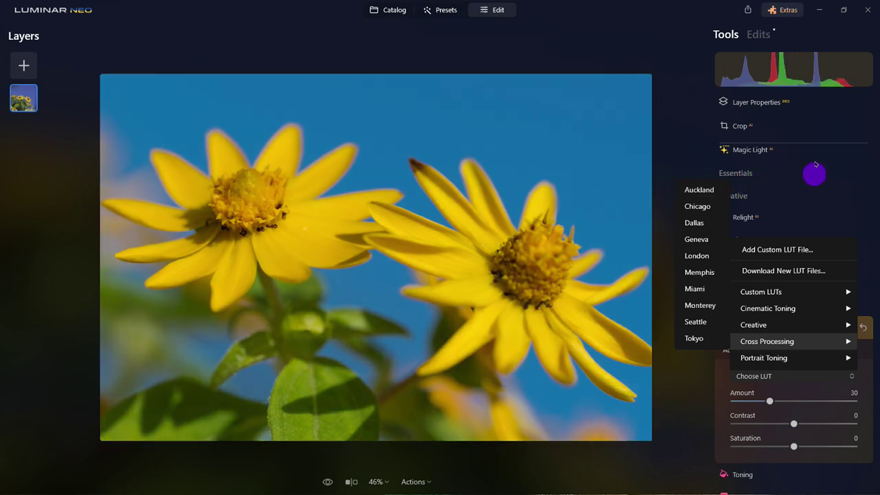
{"action": "left_click", "coordinate": [859, 261]}
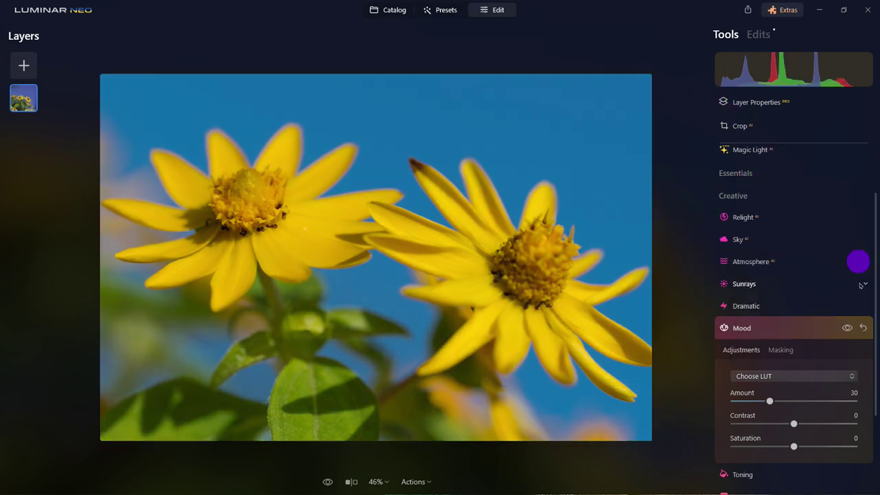
{"action": "left_click", "coordinate": [793, 333]}
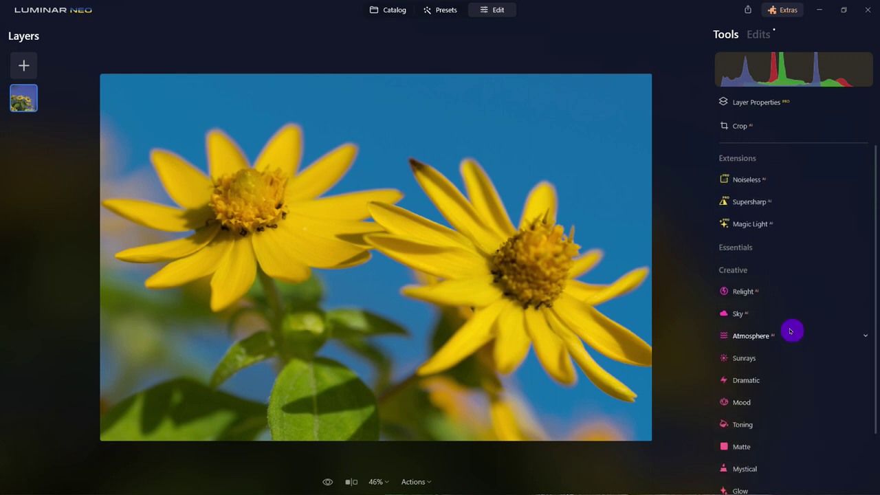
{"action": "left_click", "coordinate": [748, 273]}
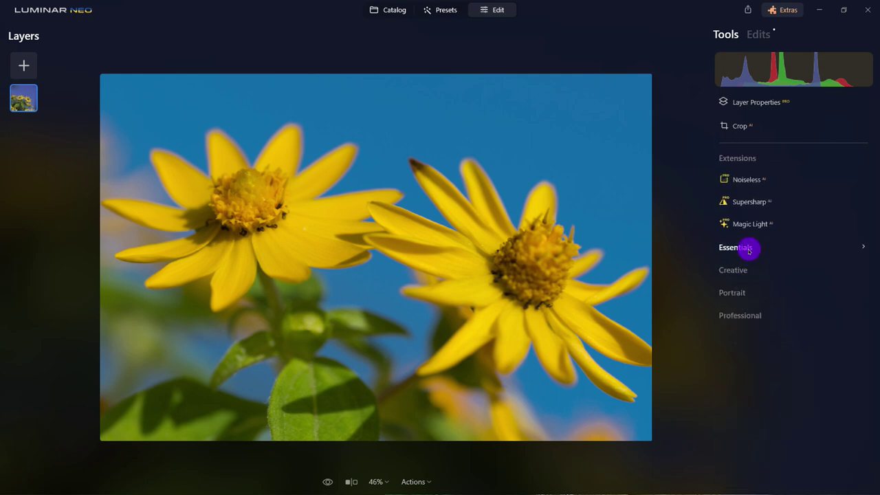
Set Enhance Accent to 88 and Sky Enhancer to 22.
{"action": "left_click", "coordinate": [749, 250]}
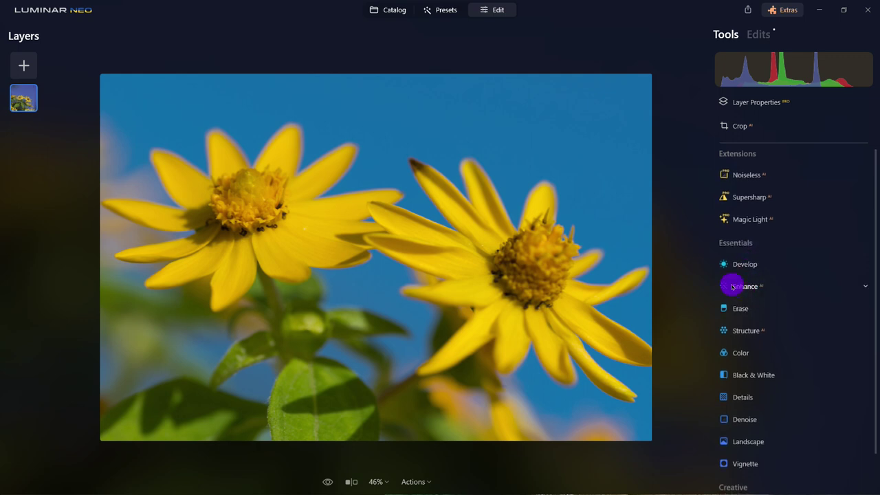
{"action": "left_click", "coordinate": [733, 286]}
{"action": "left_click_drag", "start_coordinate": [733, 342], "coordinate": [843, 351]}
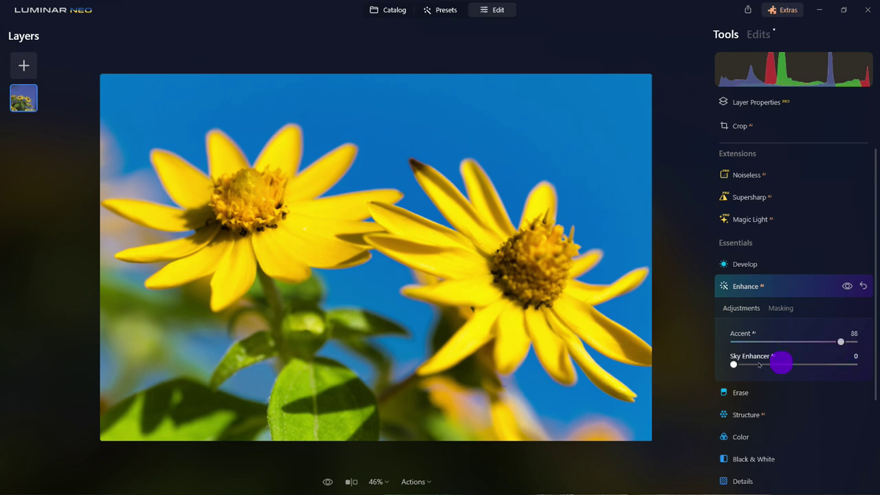
{"action": "left_click_drag", "start_coordinate": [734, 364], "coordinate": [761, 365]}
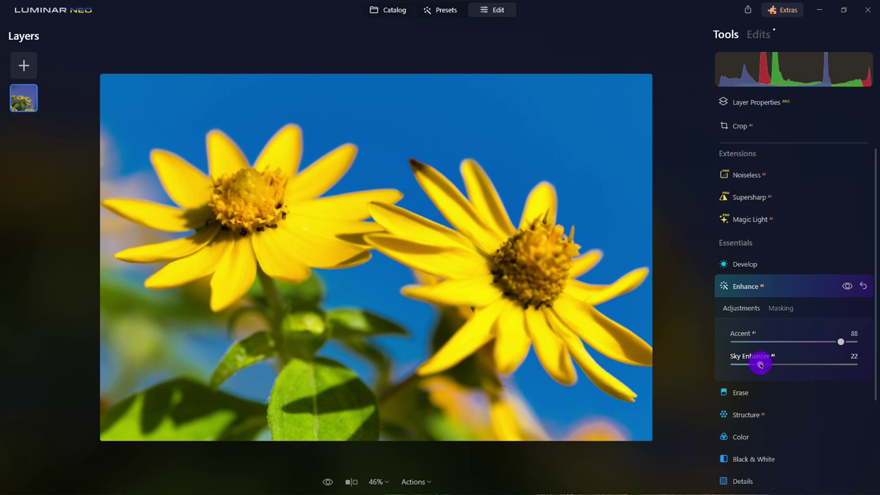
{"action": "left_click", "coordinate": [790, 294]}
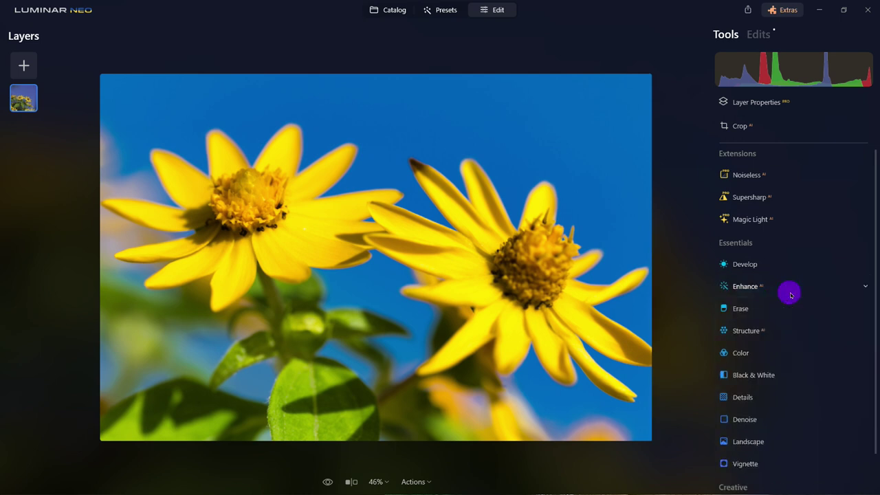
Add Structure at Amount 26 and Boost 20, comparing it on and off.
{"action": "left_click", "coordinate": [748, 331]}
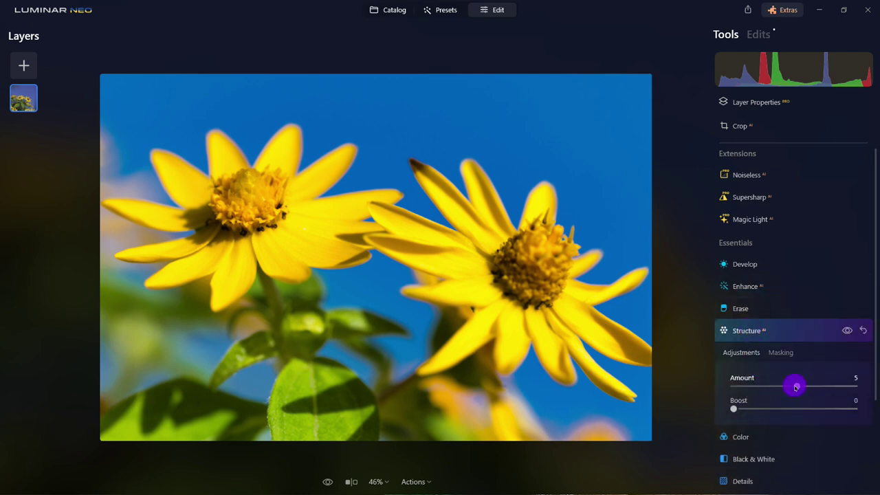
{"action": "left_click_drag", "start_coordinate": [795, 387], "coordinate": [809, 388]}
{"action": "left_click", "coordinate": [734, 412]}
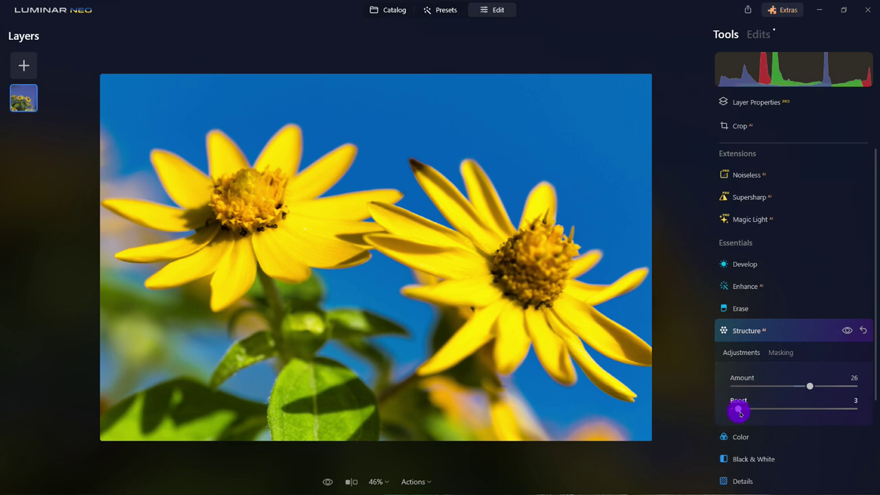
{"action": "mouse_move", "coordinate": [760, 414]}
{"action": "left_mouse_down"}
{"action": "mouse_move", "coordinate": [773, 410]}
{"action": "mouse_move", "coordinate": [761, 409]}
{"action": "left_mouse_up"}
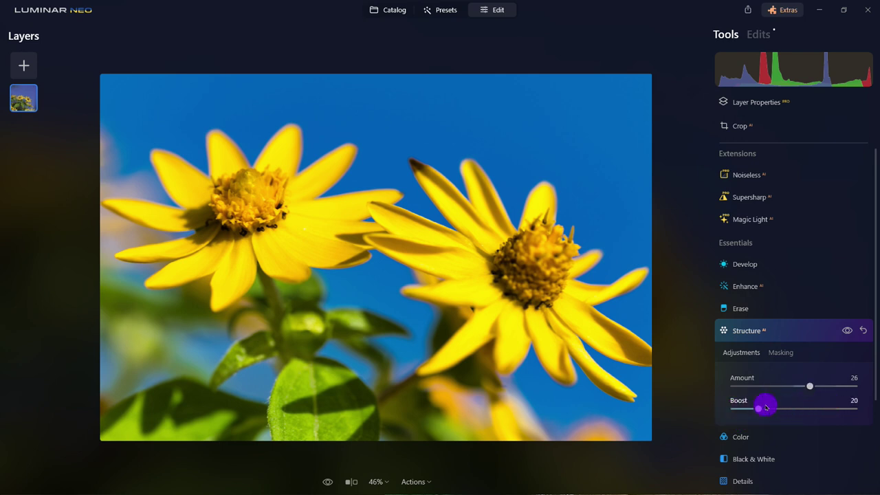
{"action": "left_click", "coordinate": [847, 330]}
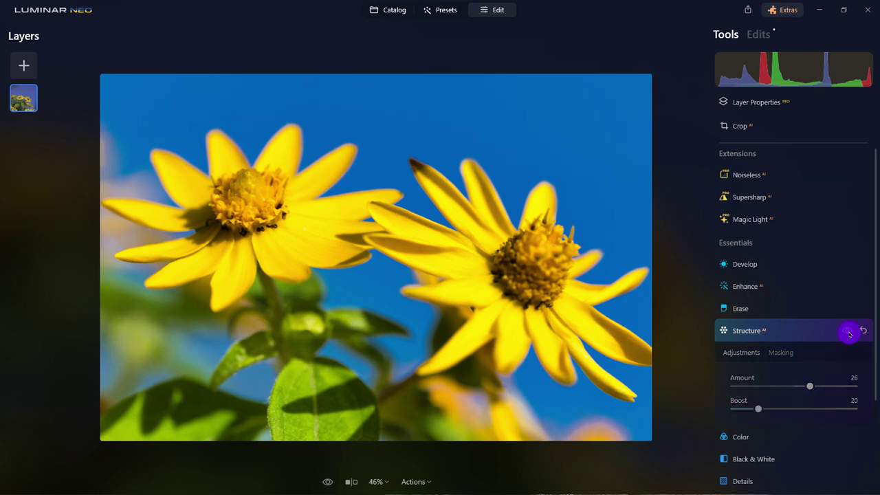
{"action": "left_click", "coordinate": [848, 330]}
{"action": "left_click", "coordinate": [849, 331]}
{"action": "left_click", "coordinate": [848, 330]}
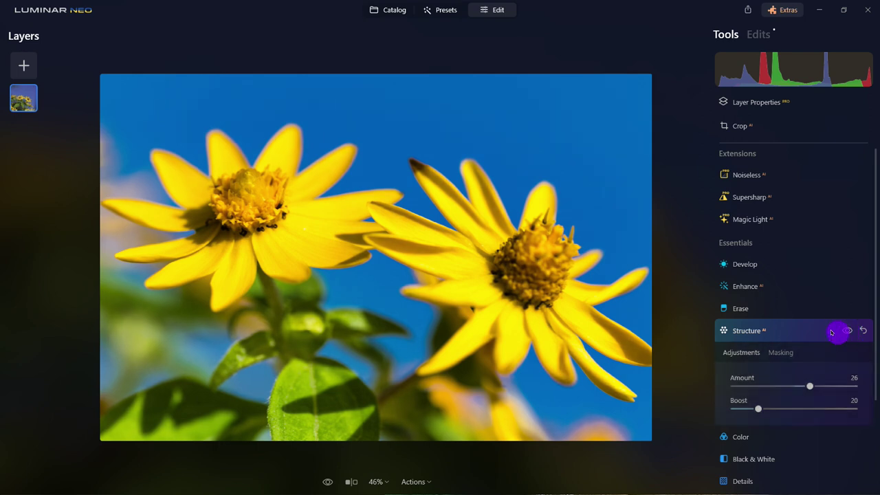
{"action": "left_click", "coordinate": [795, 333]}
Zoom in and pan across both daisies, then go back to the Catalog grid.
{"action": "scroll", "coordinate": [462, 303], "scroll_direction": "up", "scroll_amount": 1}
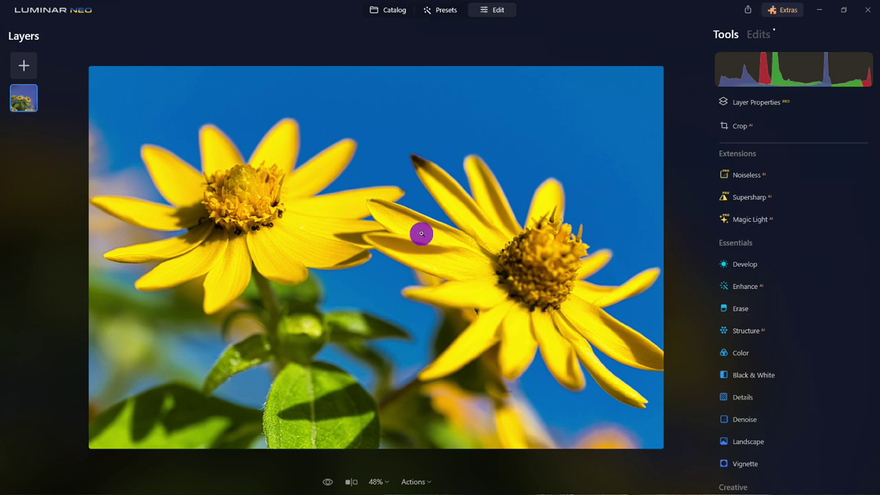
{"action": "scroll", "coordinate": [323, 214], "scroll_direction": "up", "scroll_amount": 2}
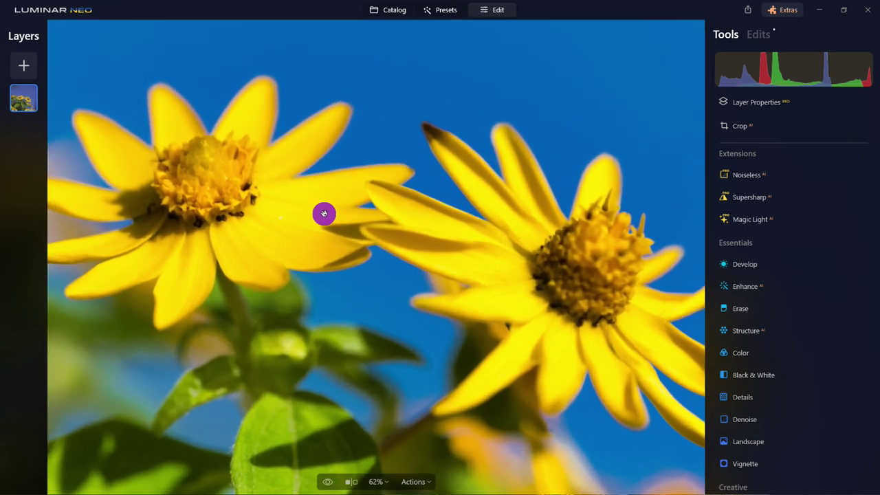
{"action": "scroll", "coordinate": [498, 251], "scroll_direction": "up", "scroll_amount": 2}
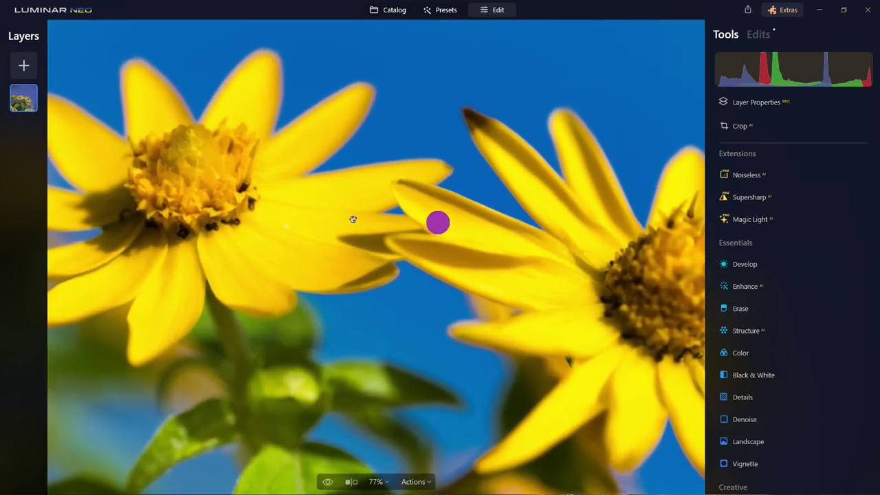
{"action": "left_click_drag", "start_coordinate": [352, 218], "coordinate": [456, 267]}
{"action": "scroll", "coordinate": [373, 304], "scroll_direction": "up", "scroll_amount": 2}
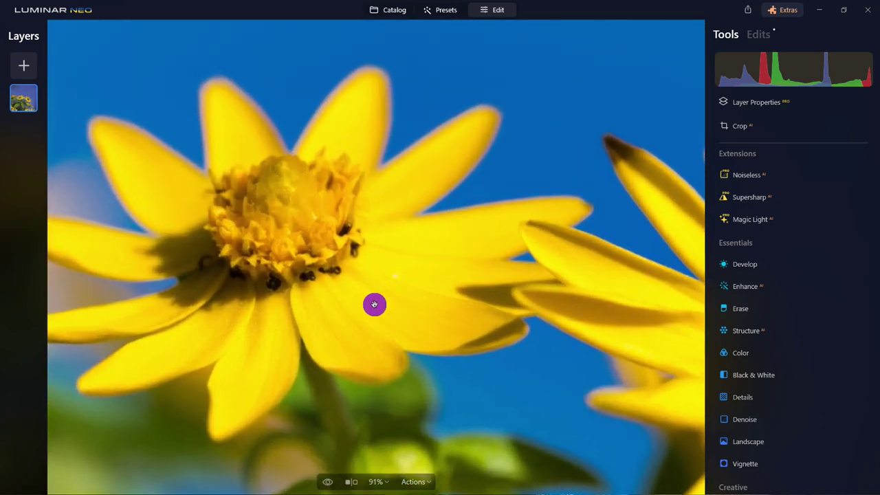
{"action": "left_click_drag", "start_coordinate": [374, 305], "coordinate": [622, 300]}
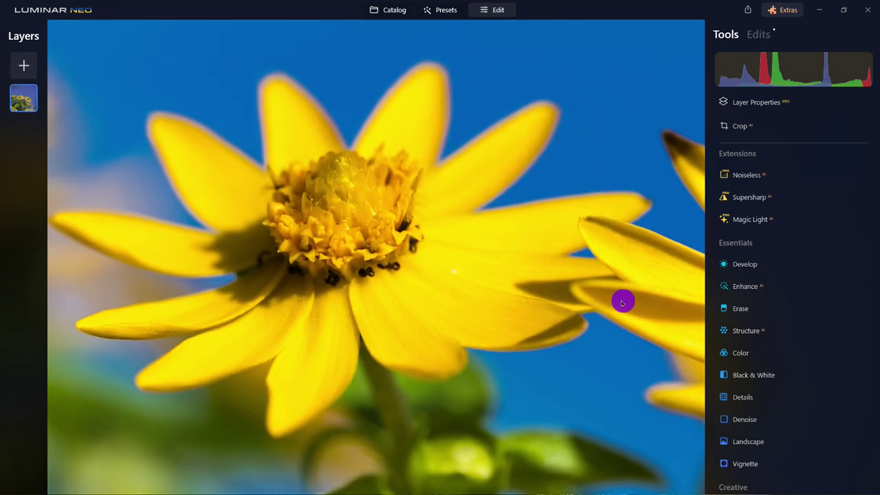
{"action": "key", "text": "g"}
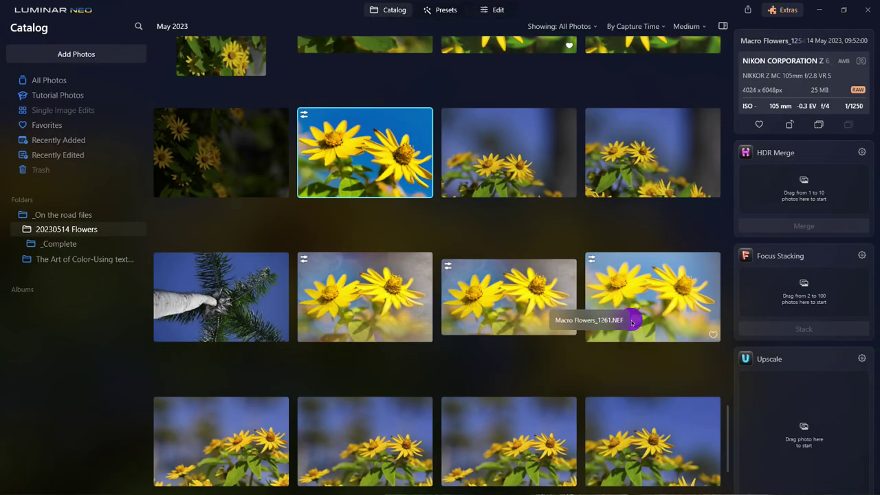
Preview the pine-tree photo in large view and return to the grid.
{"action": "scroll", "coordinate": [464, 321], "scroll_direction": "down", "scroll_amount": 2}
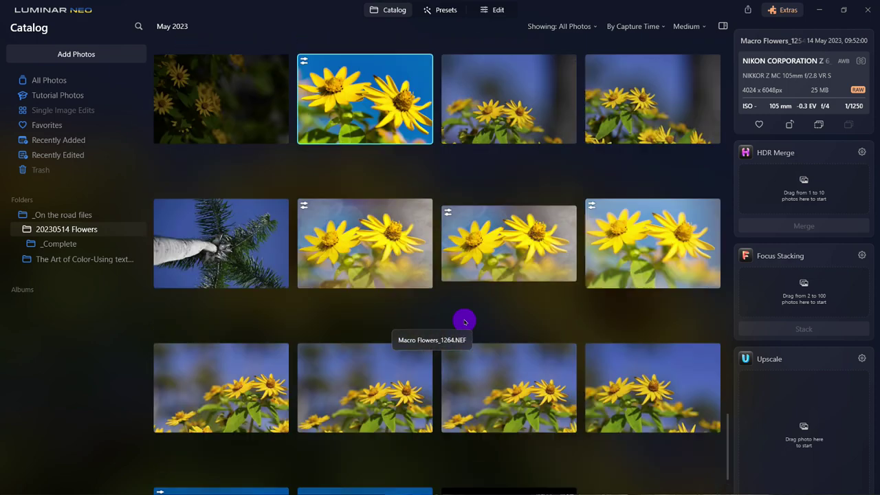
{"action": "scroll", "coordinate": [464, 321], "scroll_direction": "down", "scroll_amount": 2}
{"action": "left_click", "coordinate": [261, 160]}
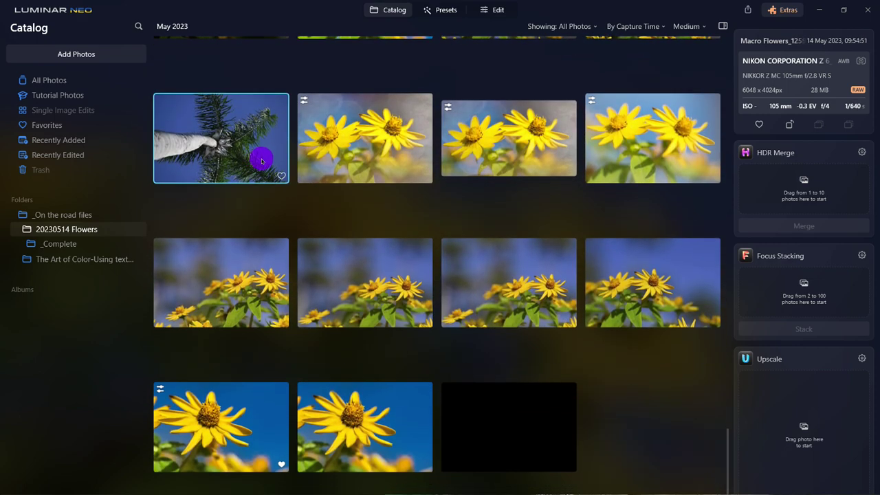
{"action": "double_click", "coordinate": [261, 160]}
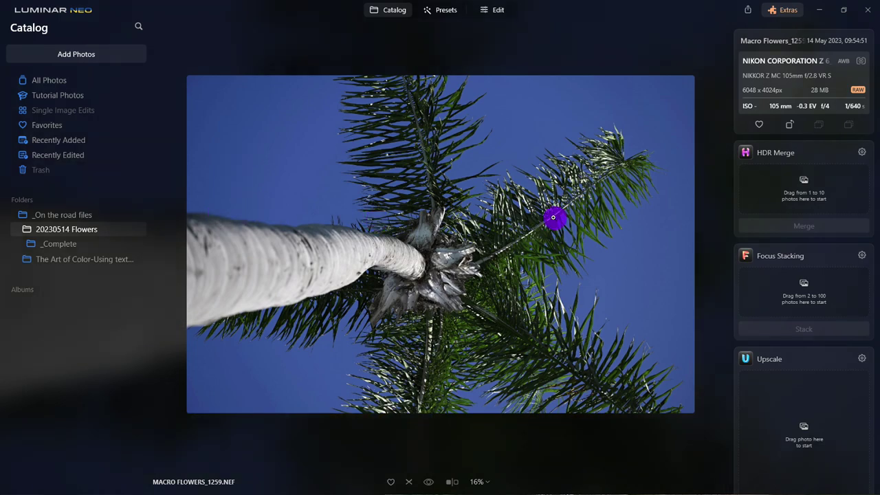
{"action": "double_click", "coordinate": [553, 218]}
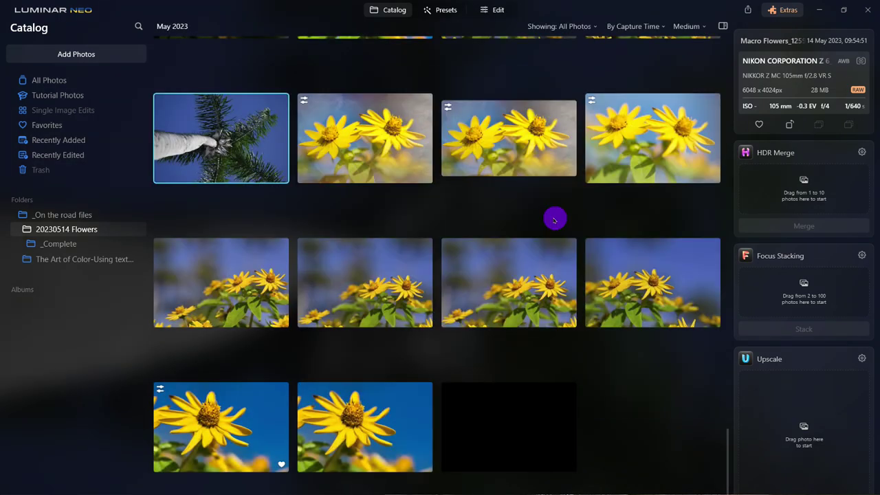
Open the white star-flower MACRO FLOWERS_1212.NEF in single-image view.
{"action": "scroll", "coordinate": [554, 219], "scroll_direction": "up", "scroll_amount": 5}
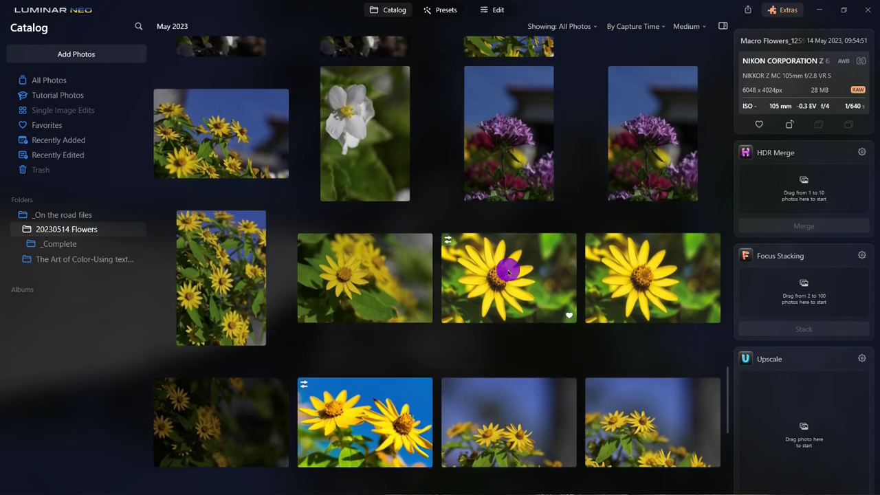
{"action": "scroll", "coordinate": [500, 277], "scroll_direction": "up", "scroll_amount": 5}
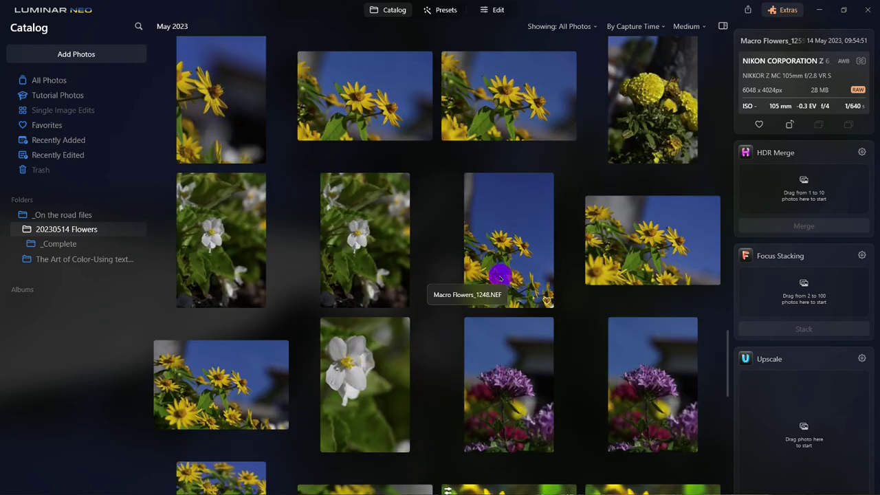
{"action": "scroll", "coordinate": [500, 276], "scroll_direction": "up", "scroll_amount": 10}
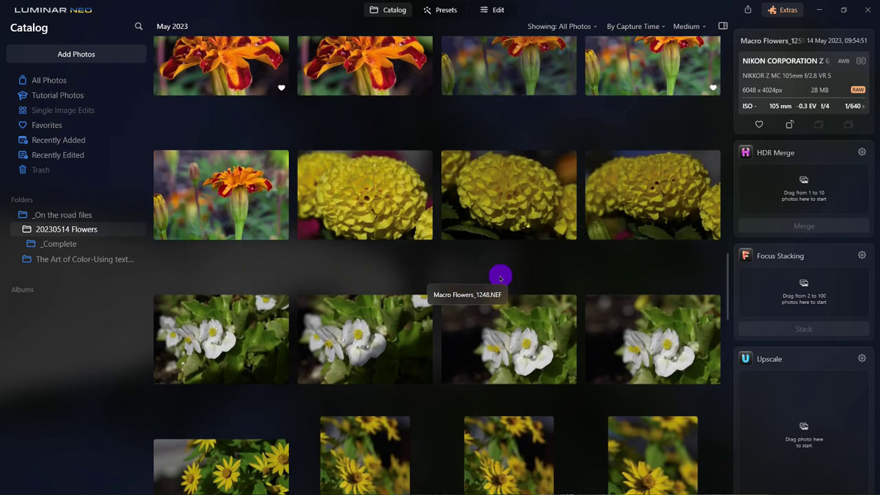
{"action": "scroll", "coordinate": [500, 277], "scroll_direction": "up", "scroll_amount": 10}
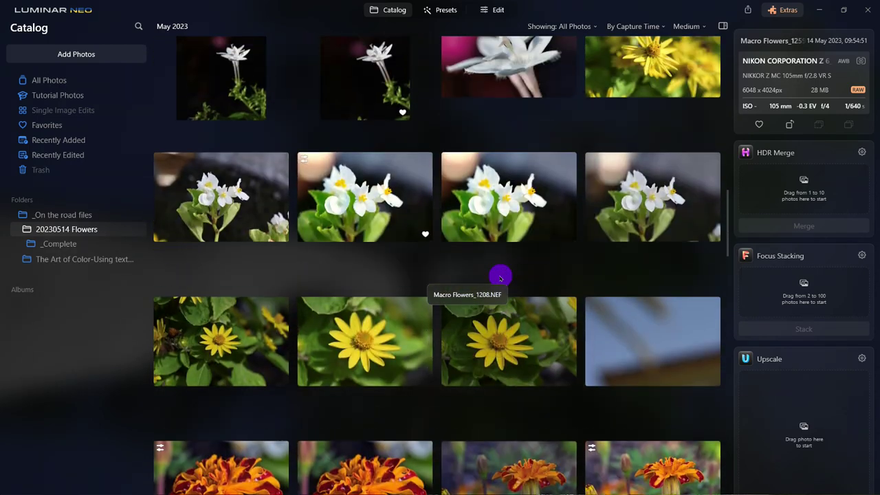
{"action": "scroll", "coordinate": [435, 253], "scroll_direction": "up", "scroll_amount": 3}
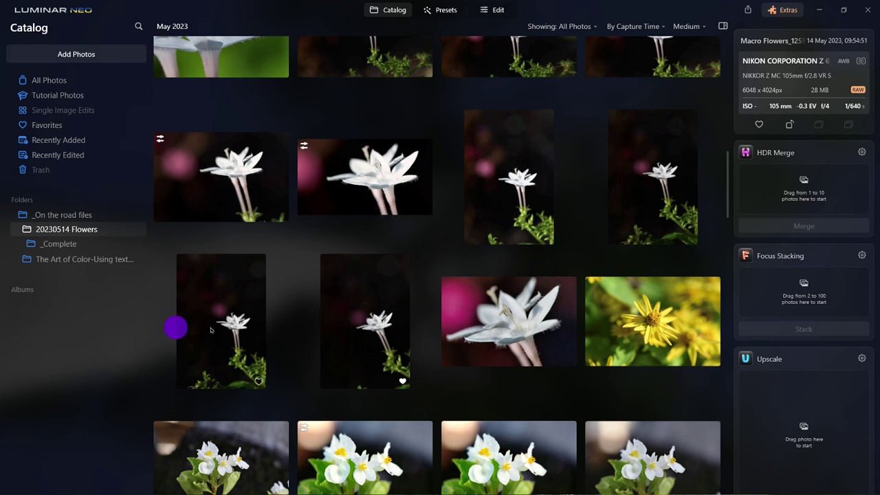
{"action": "left_click", "coordinate": [531, 193]}
{"action": "double_click", "coordinate": [527, 186]}
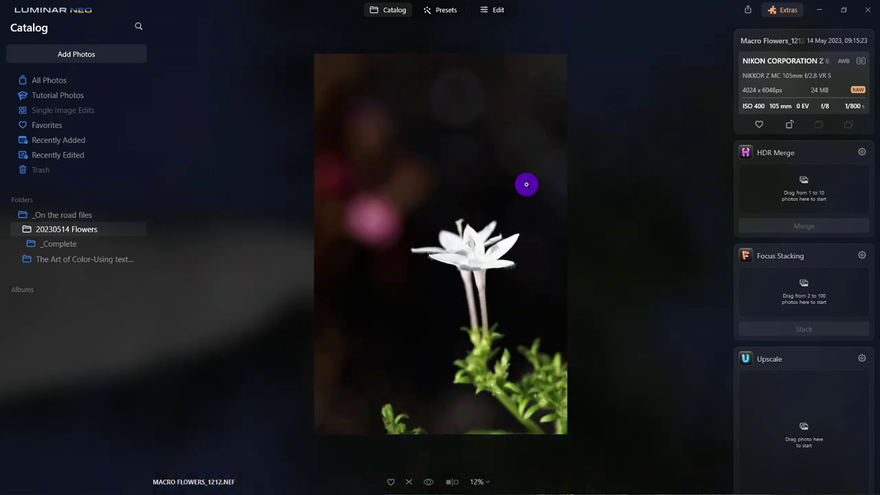
{"action": "left_click", "coordinate": [472, 238]}
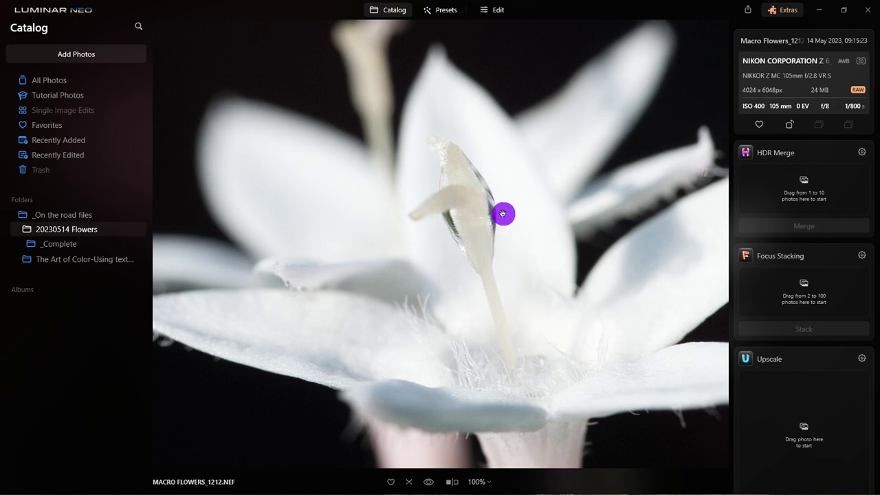
{"action": "scroll", "coordinate": [503, 214], "scroll_direction": "down", "scroll_amount": 5}
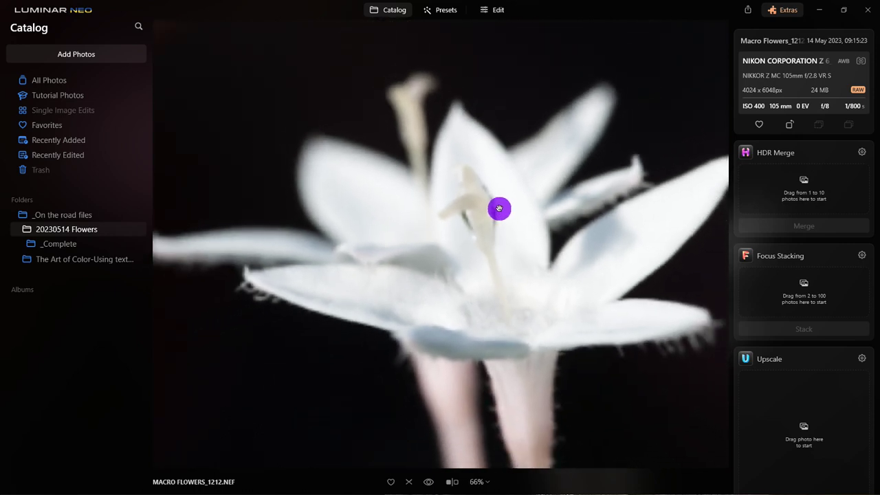
{"action": "scroll", "coordinate": [499, 208], "scroll_direction": "down", "scroll_amount": 1}
{"action": "scroll", "coordinate": [499, 203], "scroll_direction": "down", "scroll_amount": 1}
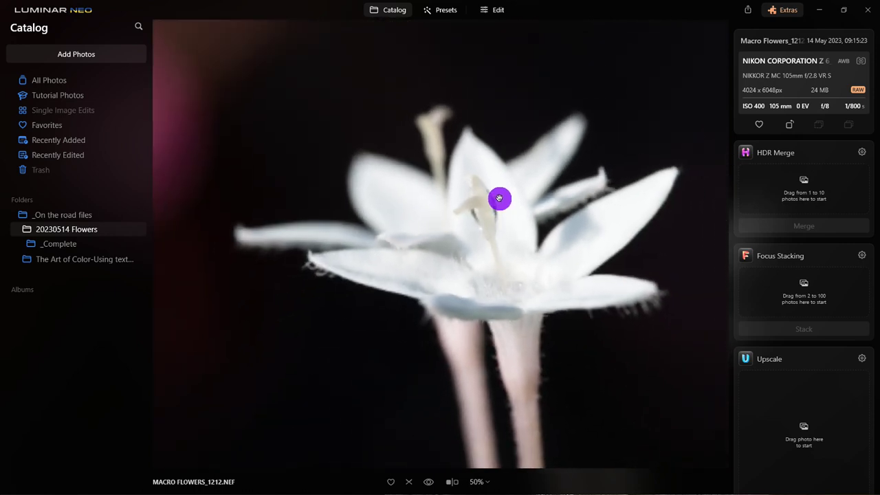
{"action": "key", "text": "c"}
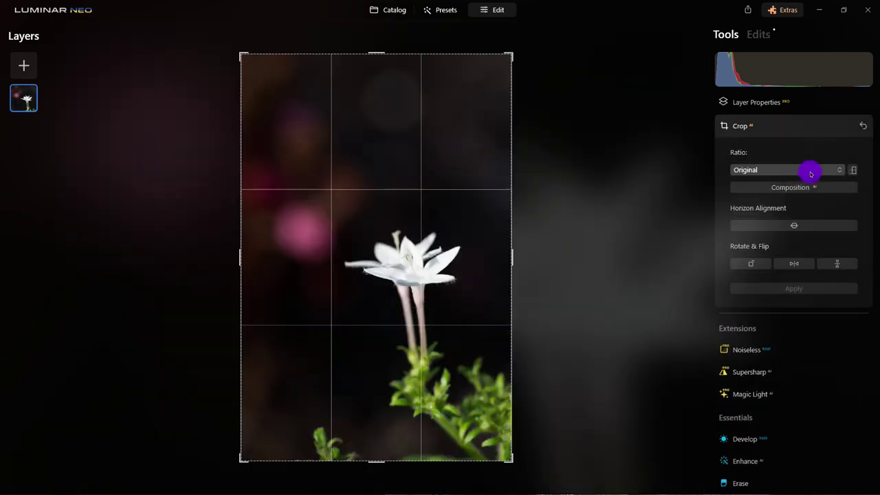
Crop the star-flower to a tight portrait of the blossom and stems with a Dutch tilt, then apply.
{"action": "left_click_drag", "start_coordinate": [238, 54], "coordinate": [280, 98]}
{"action": "mouse_move", "coordinate": [495, 105]}
{"action": "left_mouse_down"}
{"action": "mouse_move", "coordinate": [505, 105]}
{"action": "mouse_move", "coordinate": [501, 85]}
{"action": "mouse_move", "coordinate": [477, 78]}
{"action": "mouse_move", "coordinate": [496, 90]}
{"action": "mouse_move", "coordinate": [493, 96]}
{"action": "left_mouse_up"}
{"action": "left_click_drag", "start_coordinate": [390, 289], "coordinate": [358, 255]}
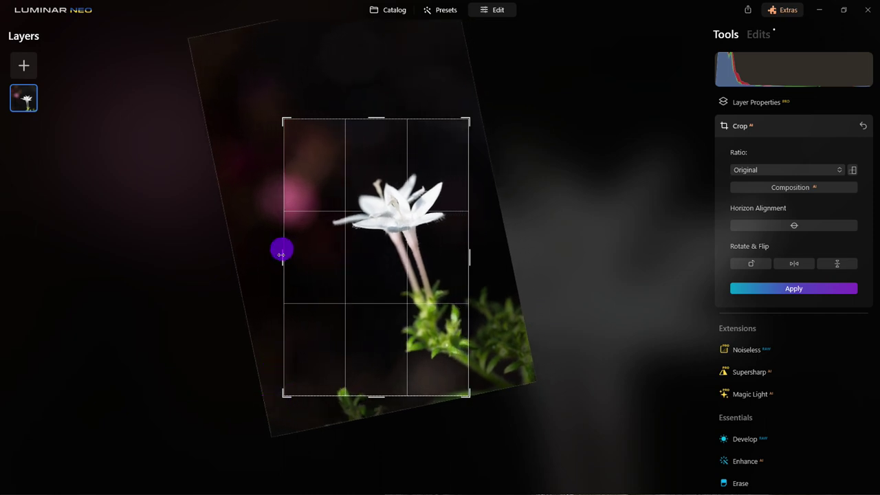
{"action": "left_click_drag", "start_coordinate": [282, 257], "coordinate": [301, 257]}
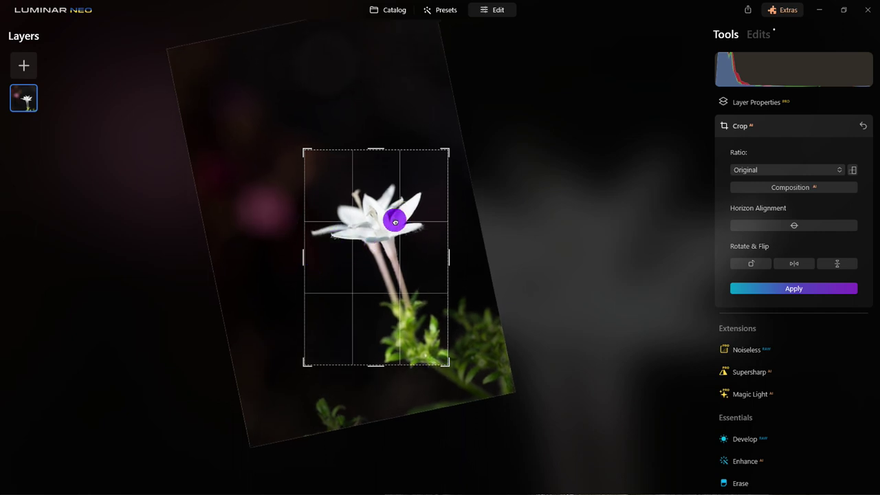
{"action": "left_click_drag", "start_coordinate": [395, 221], "coordinate": [395, 221]}
{"action": "left_click_drag", "start_coordinate": [447, 353], "coordinate": [440, 344]}
{"action": "left_click_drag", "start_coordinate": [403, 301], "coordinate": [396, 296]}
{"action": "key", "text": "Return"}
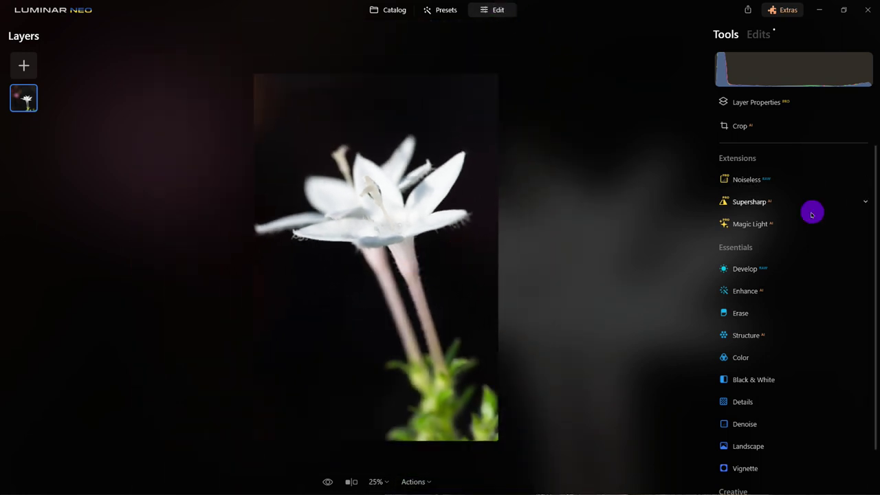
In Develop's Light settings, deepen Blacks and pull Highlights down to -48.
{"action": "left_click", "coordinate": [758, 269]}
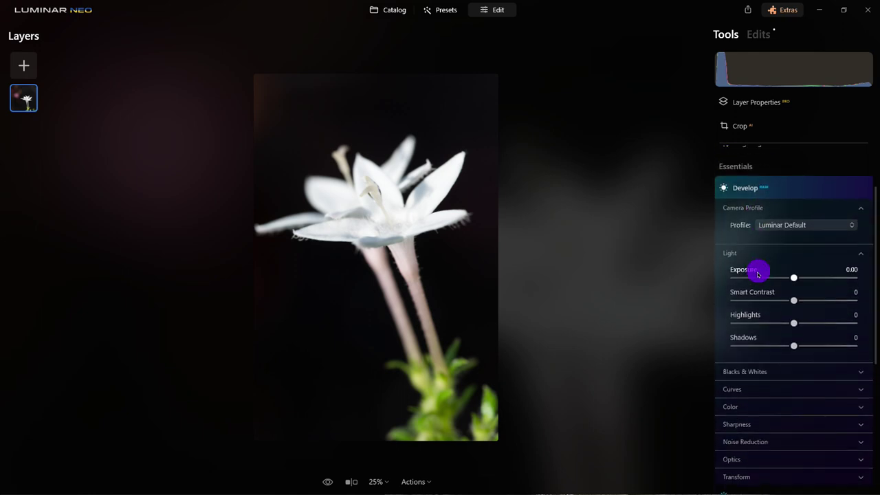
{"action": "left_click", "coordinate": [787, 362]}
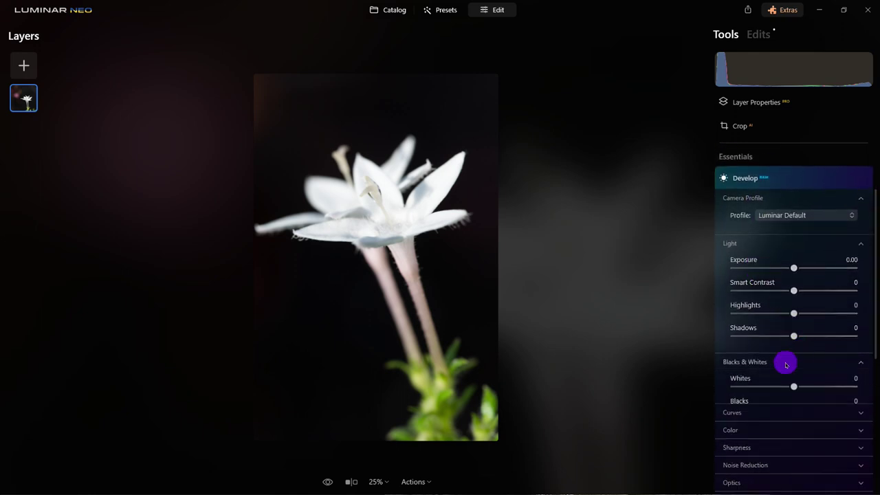
{"action": "left_click_drag", "start_coordinate": [794, 412], "coordinate": [783, 412]}
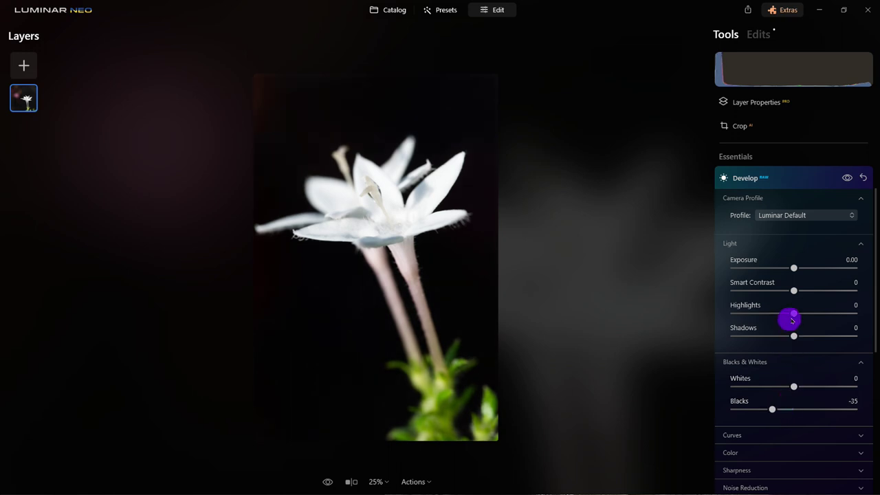
{"action": "left_click_drag", "start_coordinate": [792, 310], "coordinate": [769, 313]}
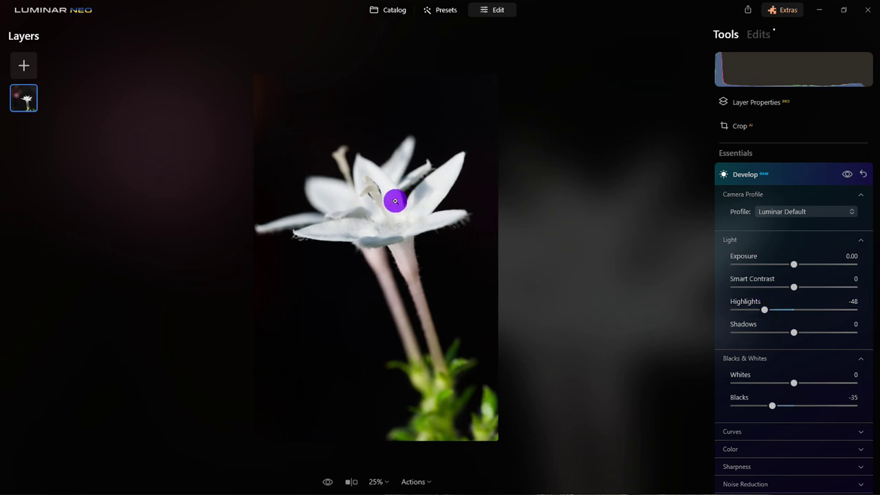
Raise Smart Contrast to 17, deepen Blacks to -41, and collapse Develop.
{"action": "scroll", "coordinate": [395, 201], "scroll_direction": "up", "scroll_amount": 5}
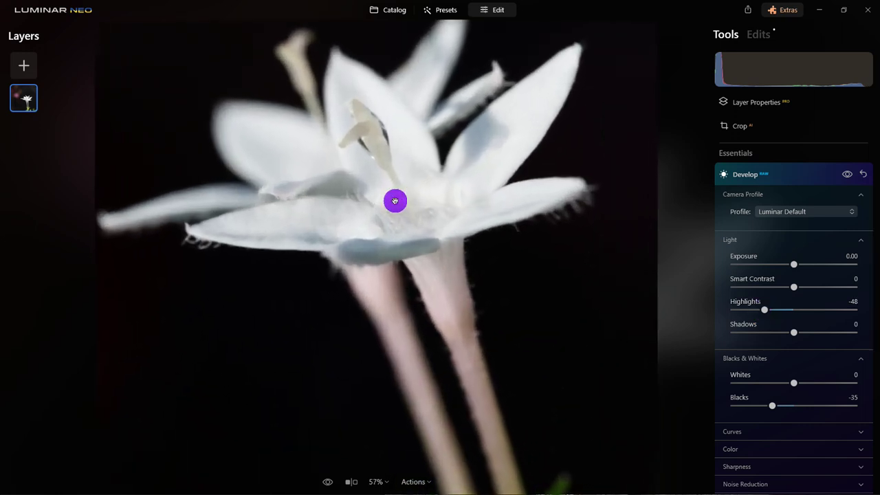
{"action": "scroll", "coordinate": [396, 201], "scroll_direction": "up", "scroll_amount": 2}
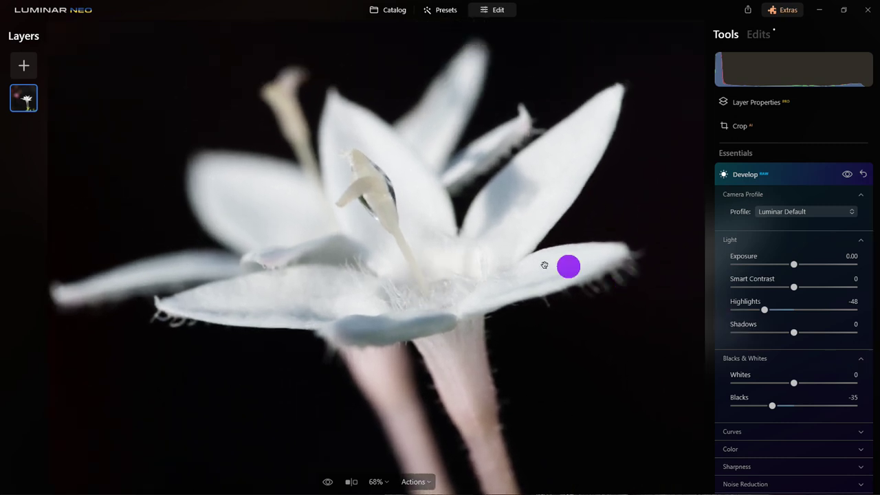
{"action": "scroll", "coordinate": [543, 265], "scroll_direction": "up", "scroll_amount": 1}
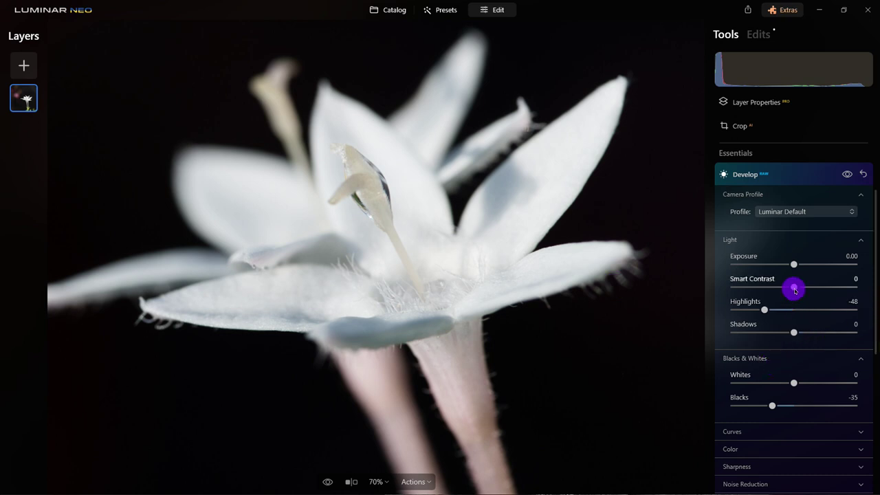
{"action": "left_click_drag", "start_coordinate": [794, 289], "coordinate": [812, 292]}
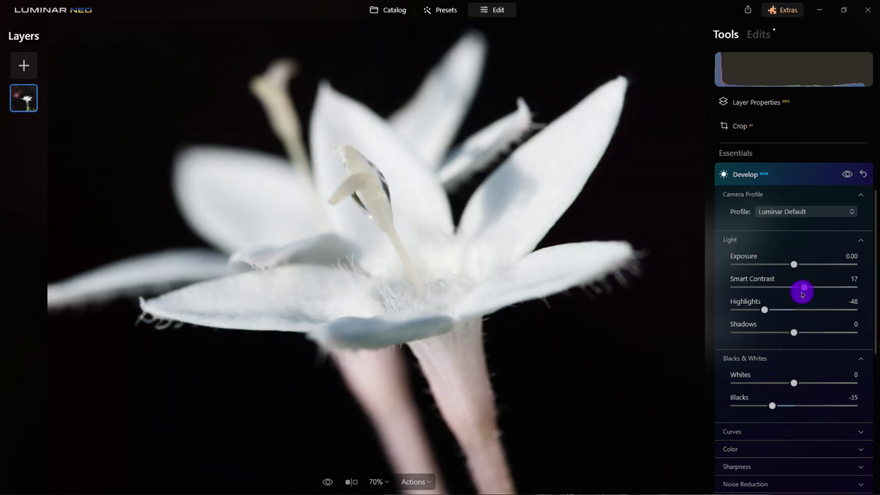
{"action": "left_click_drag", "start_coordinate": [784, 404], "coordinate": [770, 407]}
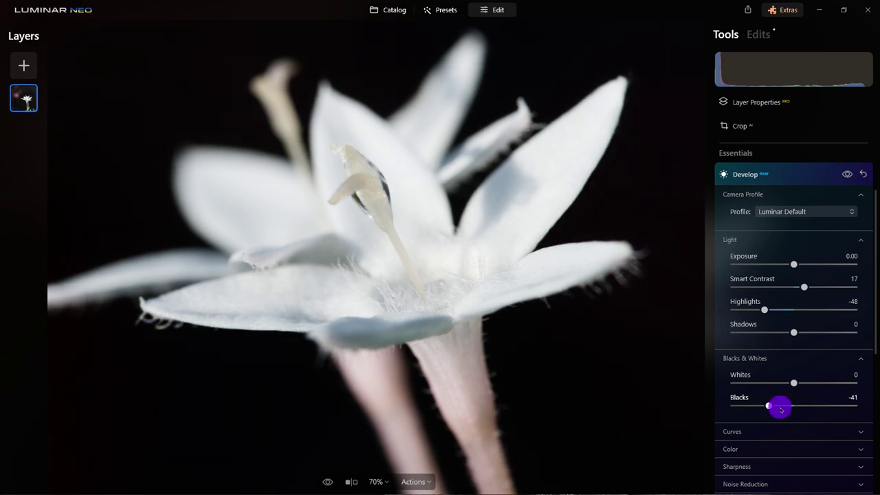
{"action": "left_click", "coordinate": [805, 173]}
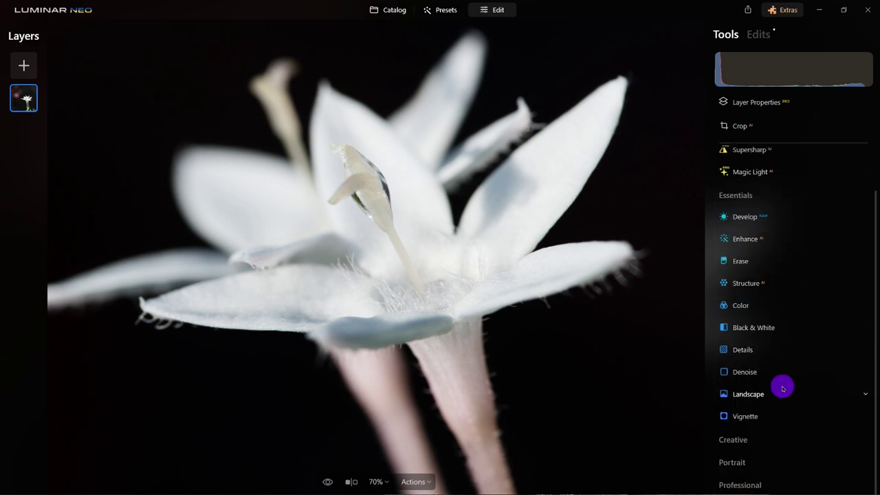
Add Structure with Amount 20 to the flower and collapse the Structure panel.
{"action": "left_click", "coordinate": [764, 284]}
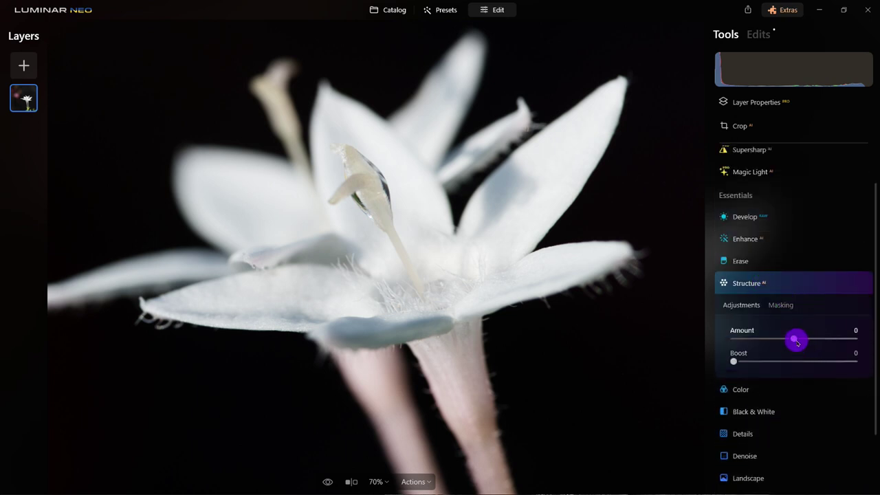
{"action": "mouse_move", "coordinate": [796, 342]}
{"action": "left_mouse_down"}
{"action": "mouse_move", "coordinate": [816, 344]}
{"action": "mouse_move", "coordinate": [805, 344]}
{"action": "left_mouse_up"}
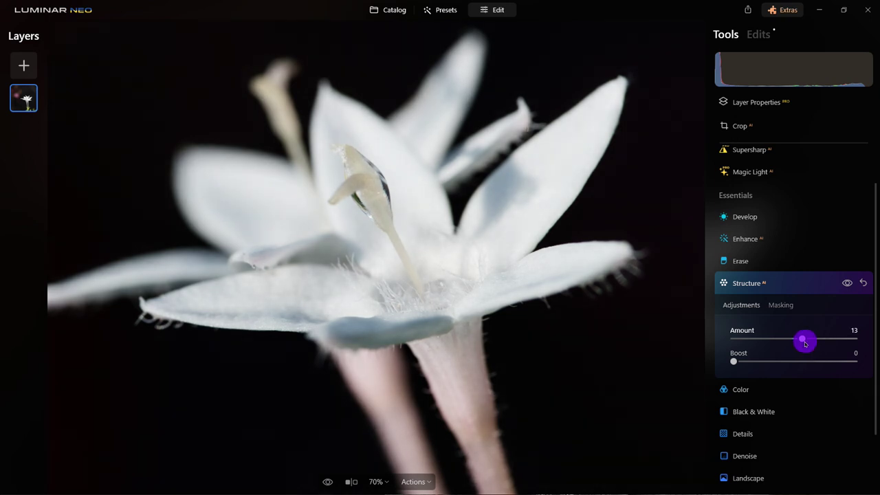
{"action": "left_click", "coordinate": [789, 297]}
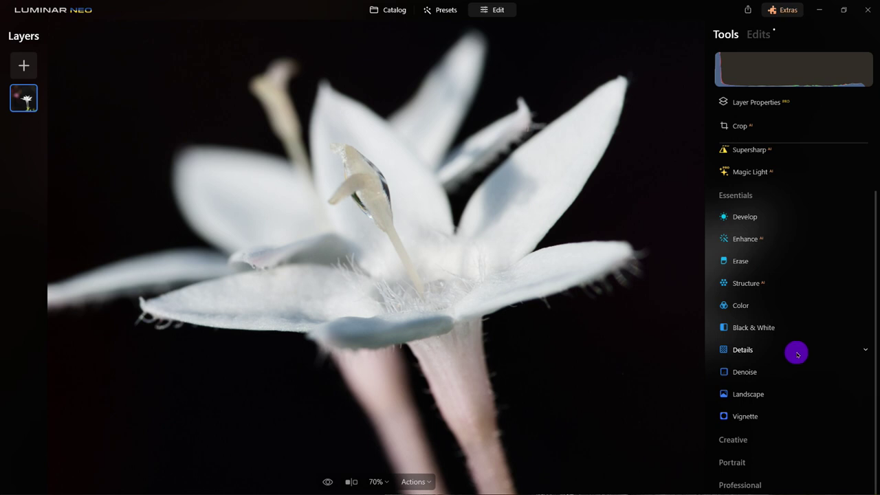
Collapse the Extensions and Essentials groups and expand the Professional tools.
{"action": "scroll", "coordinate": [852, 294], "scroll_direction": "up", "scroll_amount": 2}
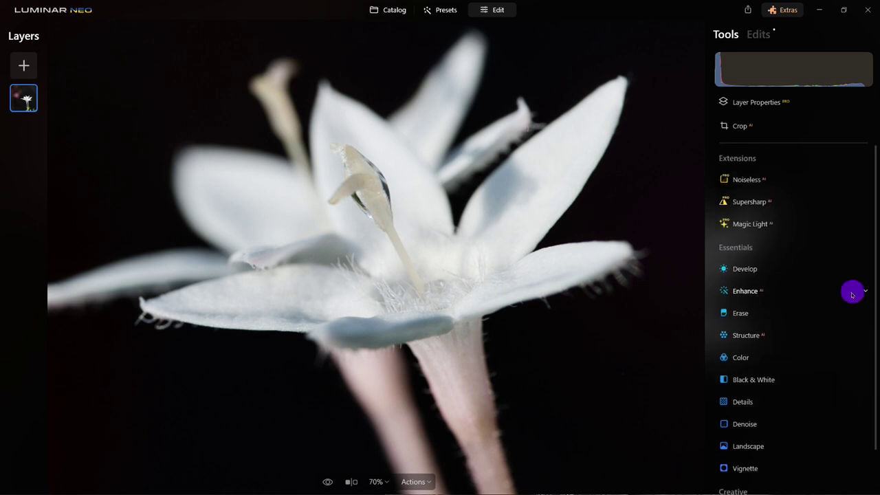
{"action": "left_click", "coordinate": [737, 157]}
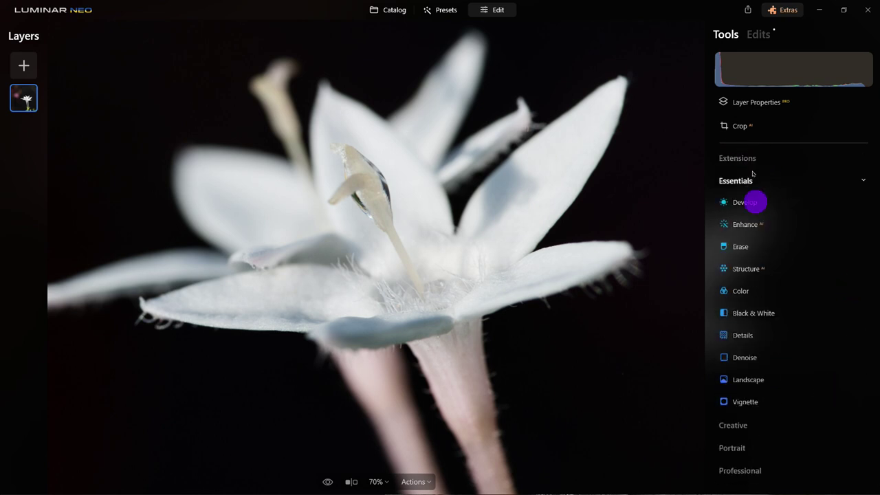
{"action": "left_click", "coordinate": [746, 182]}
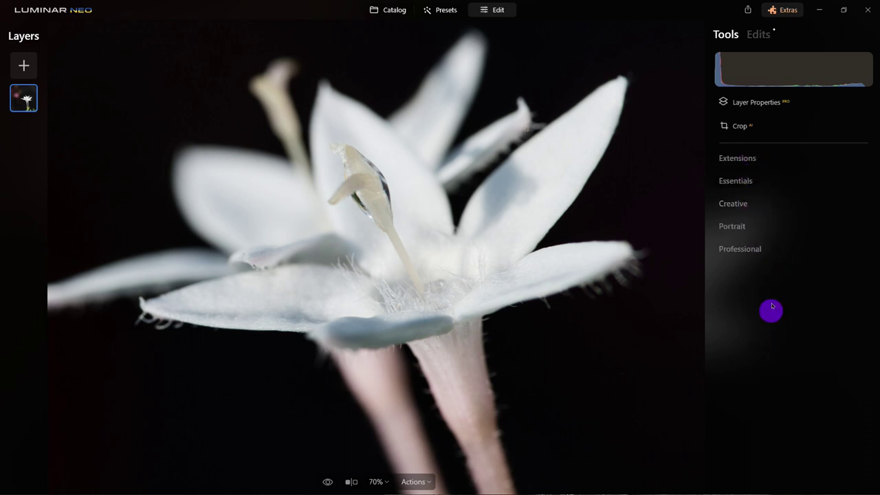
{"action": "left_click", "coordinate": [749, 249]}
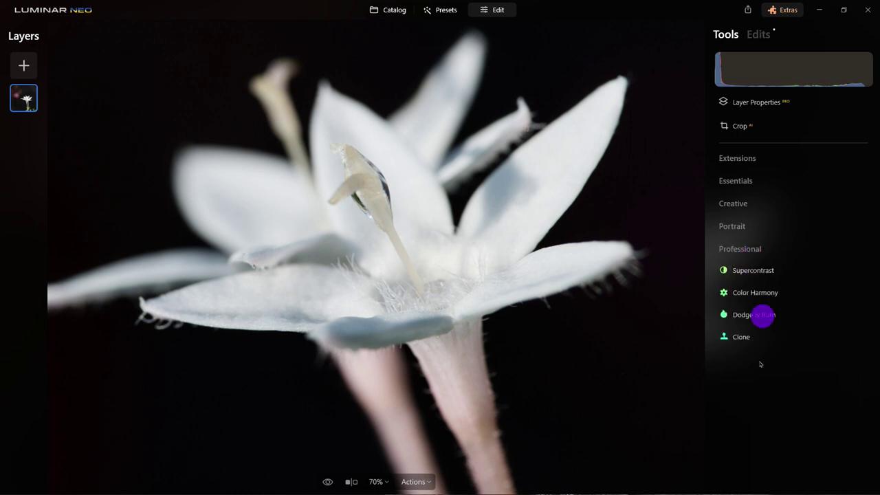
Set Supercontrast Highlights Contrast 24 and Balance -11, resetting Midtones and Shadows Contrast to 0.
{"action": "left_click", "coordinate": [761, 273]}
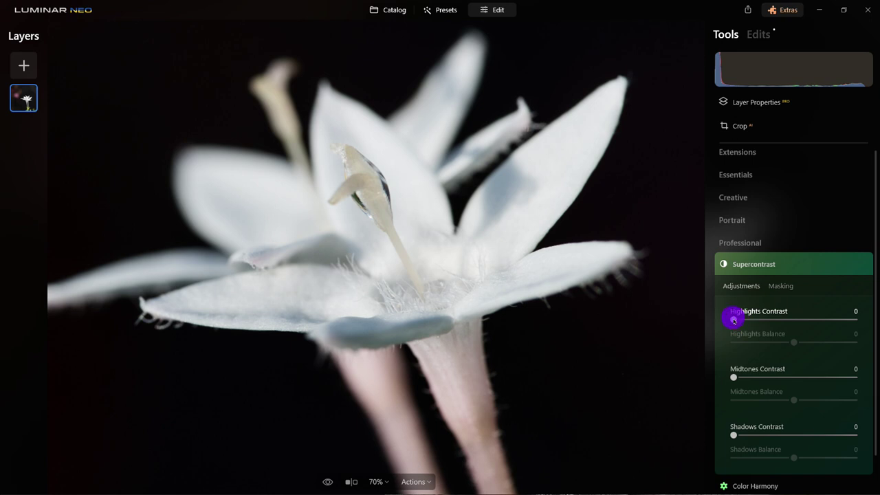
{"action": "left_click_drag", "start_coordinate": [734, 321], "coordinate": [764, 321]}
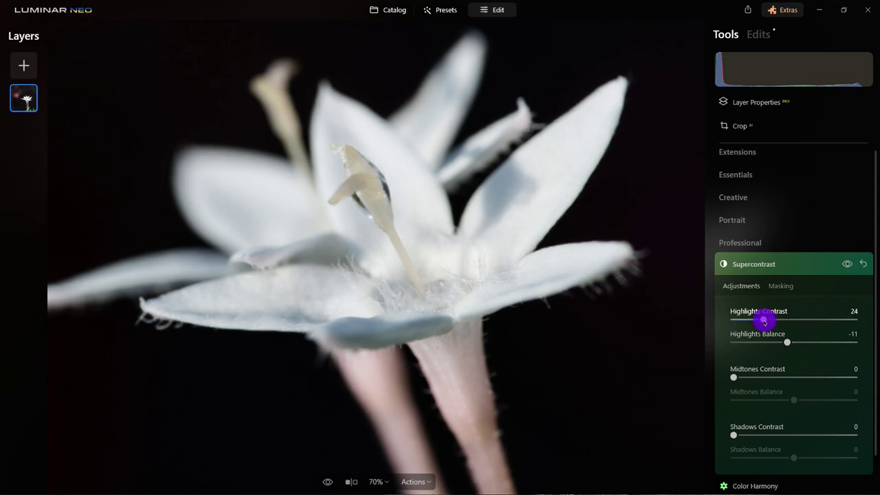
{"action": "left_click_drag", "start_coordinate": [733, 377], "coordinate": [789, 382]}
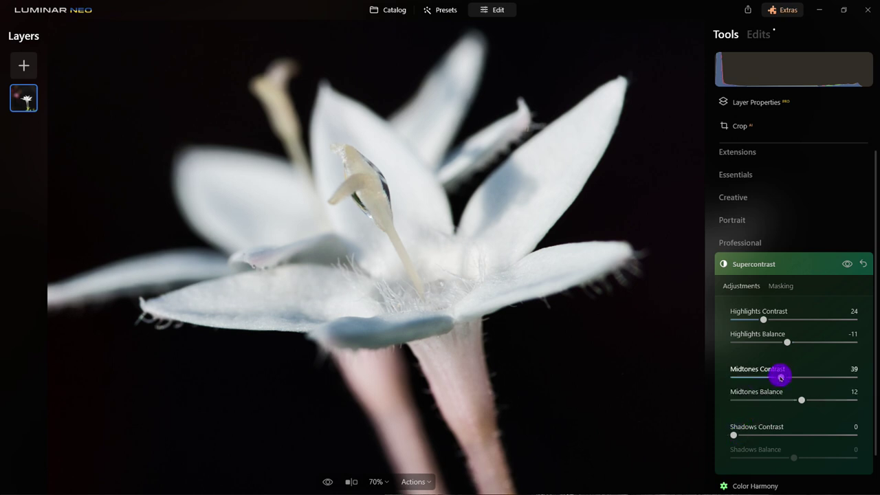
{"action": "double_click", "coordinate": [781, 377]}
{"action": "left_click_drag", "start_coordinate": [734, 436], "coordinate": [785, 457]}
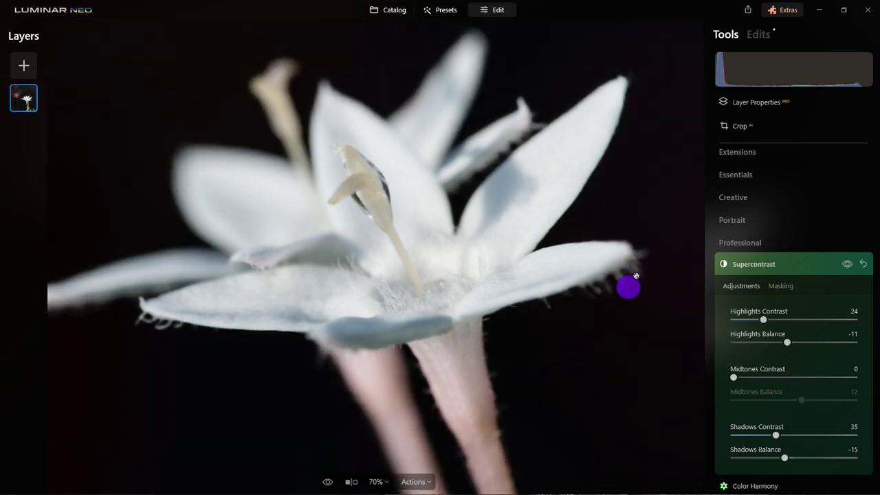
{"action": "left_click", "coordinate": [779, 436]}
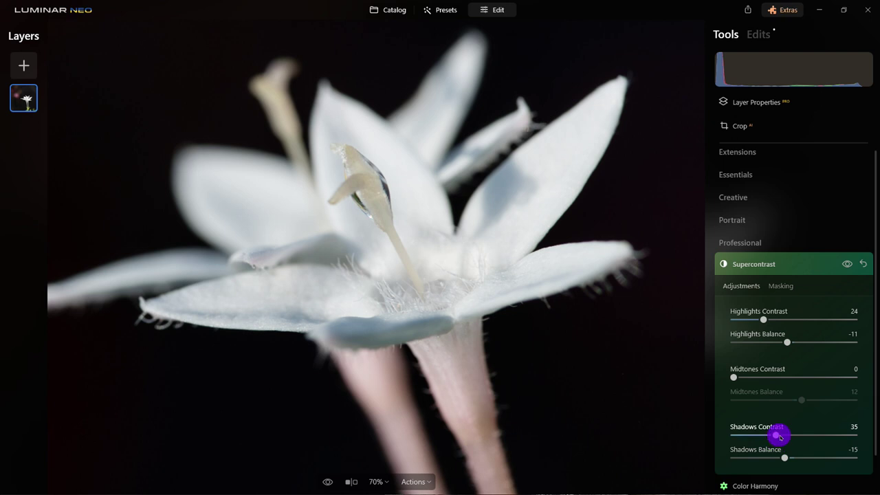
{"action": "double_click", "coordinate": [777, 436]}
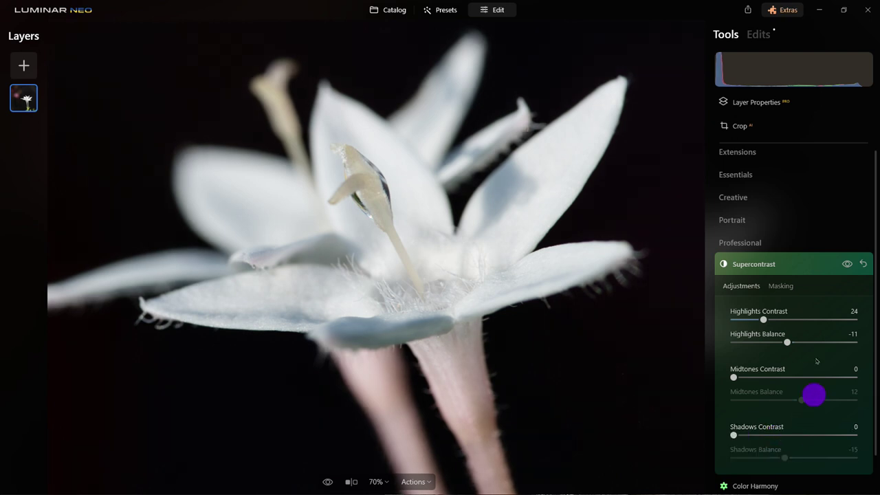
{"action": "left_click", "coordinate": [848, 264]}
Toggle Supercontrast off and on to compare its effect, leaving it enabled.
{"action": "left_click", "coordinate": [848, 265]}
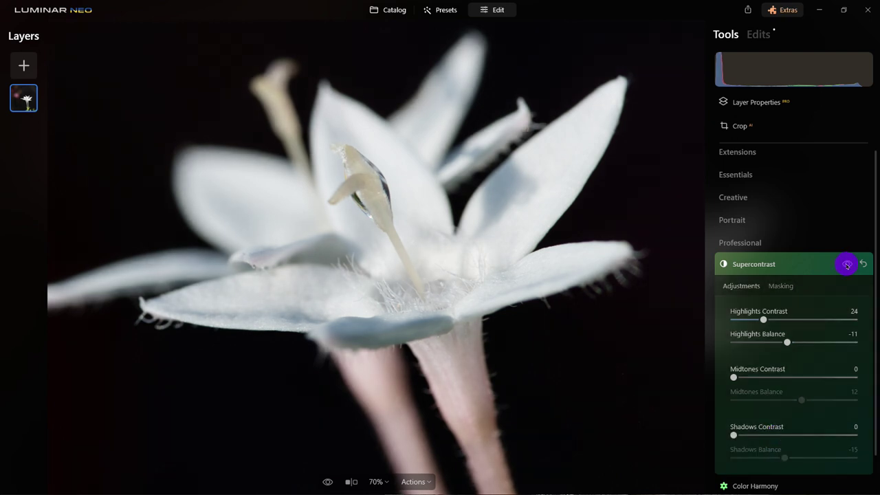
{"action": "left_click", "coordinate": [848, 265]}
{"action": "left_click", "coordinate": [847, 268]}
{"action": "left_click", "coordinate": [847, 270]}
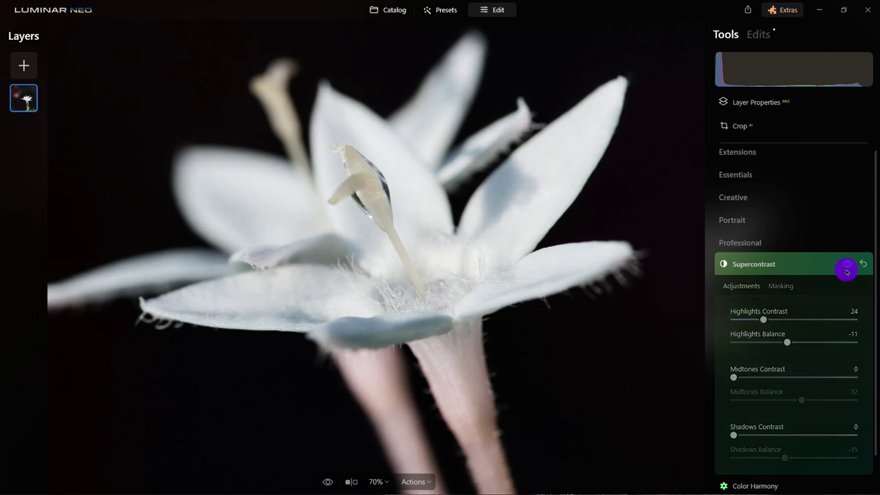
{"action": "left_click", "coordinate": [847, 272]}
Collapse Supercontrast and Professional, preview the original, then fit the whole edited photo.
{"action": "left_click", "coordinate": [847, 274]}
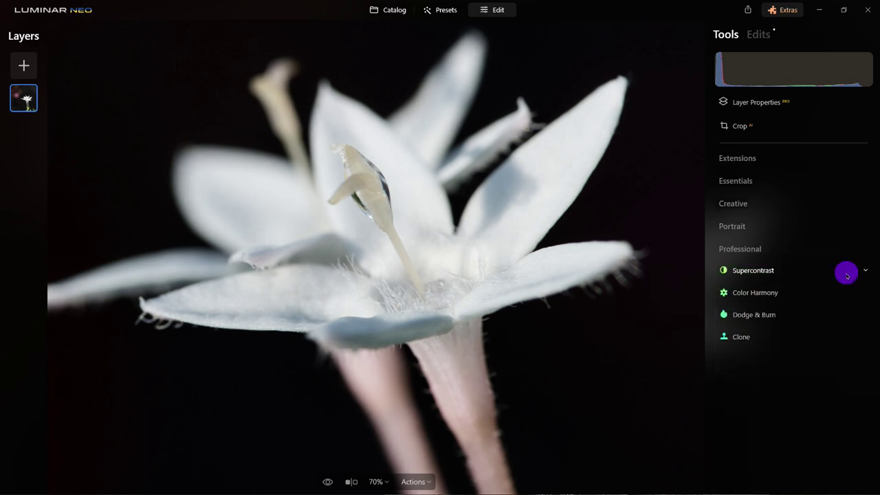
{"action": "left_click", "coordinate": [780, 248]}
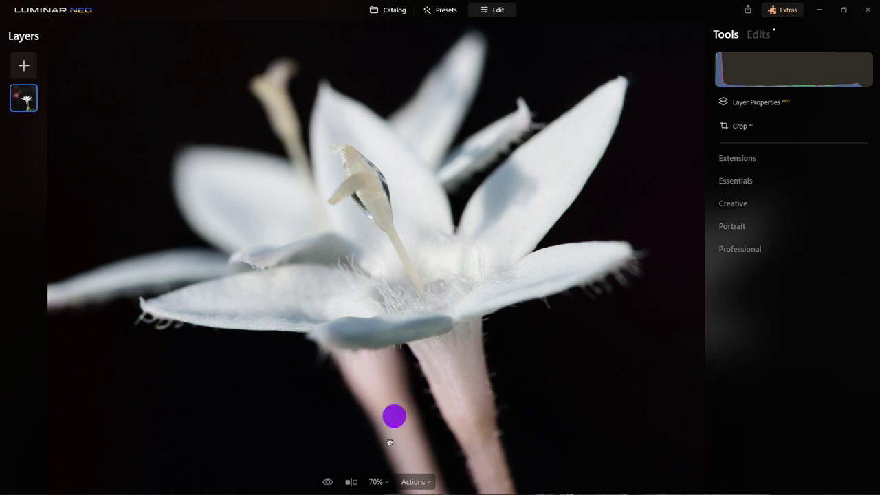
{"action": "left_click", "coordinate": [328, 482]}
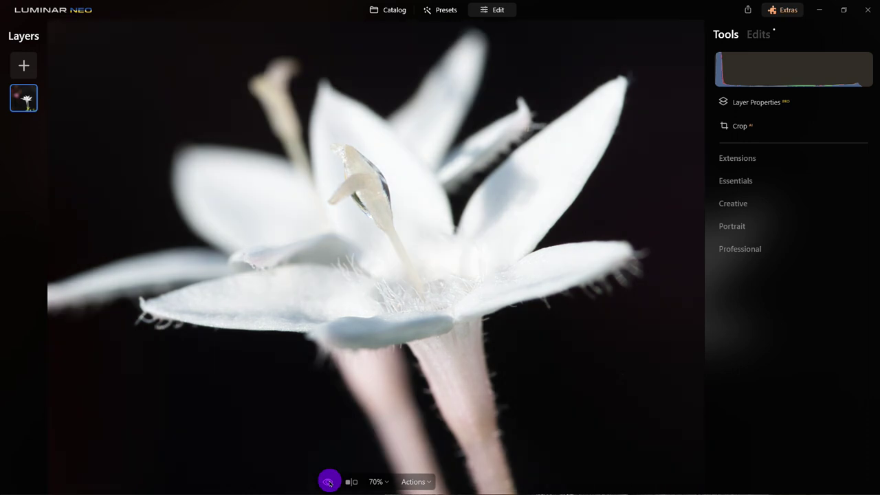
{"action": "left_click", "coordinate": [501, 339]}
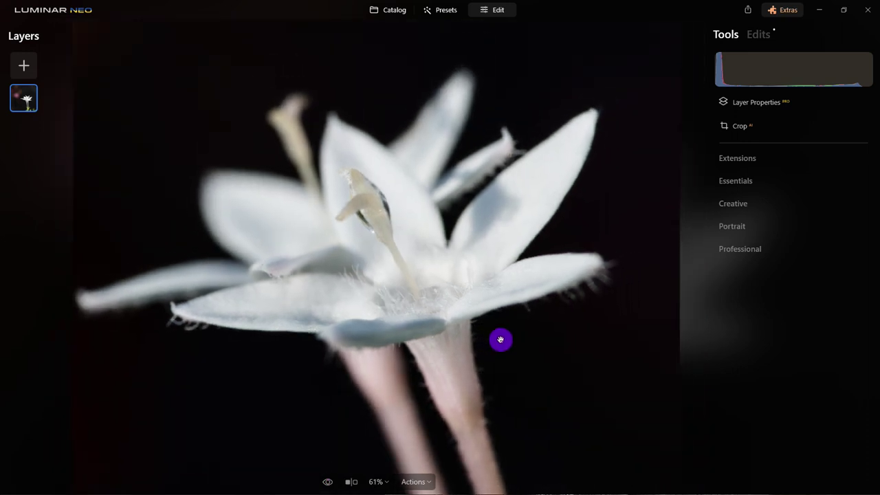